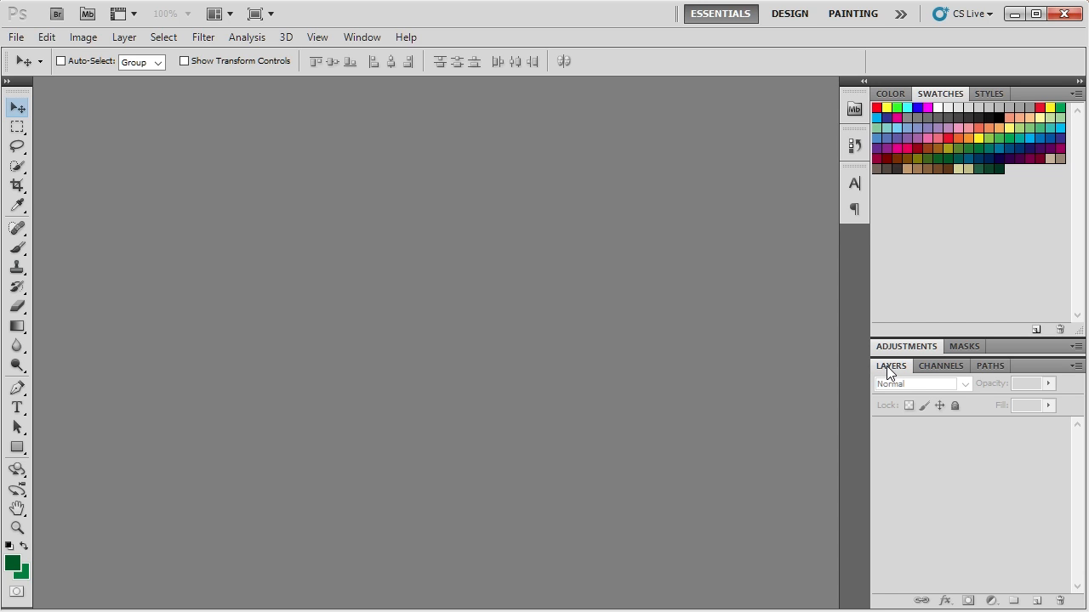
Hide the Layers panel and display it again
double_click(886, 365)
double_click(886, 366)
key(F7)
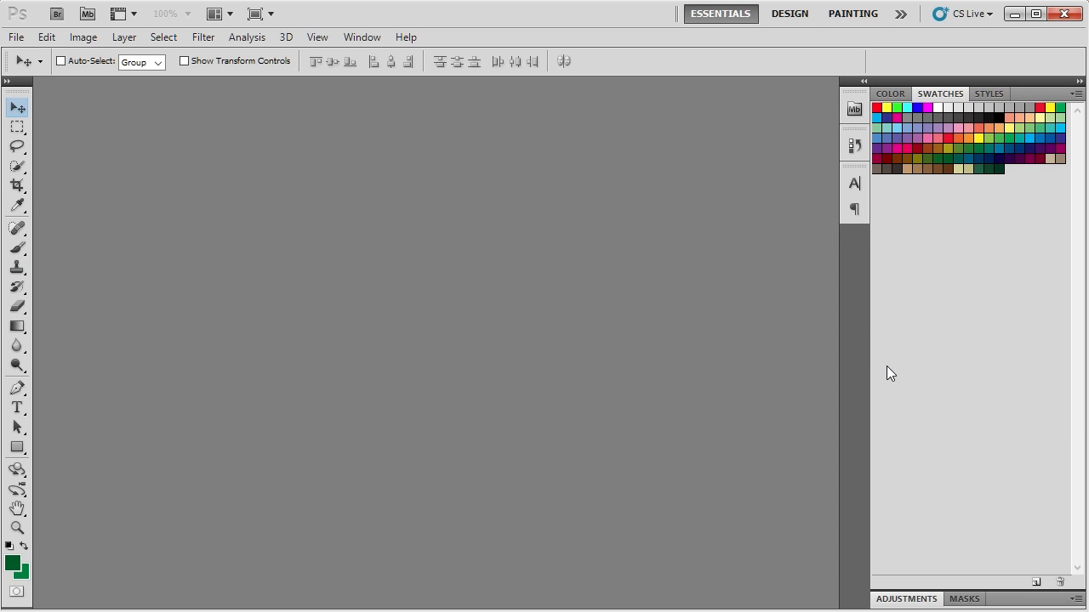
key(F7)
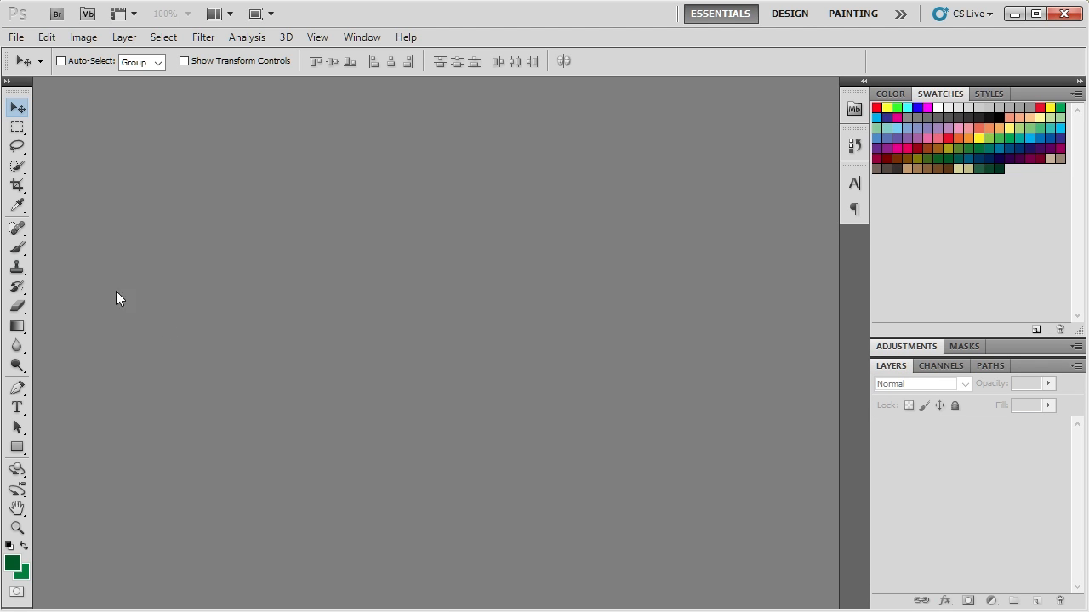
Switch to File Explorer and open the file smart shop_mockup_000830_03 in Photoshop
click(15, 37)
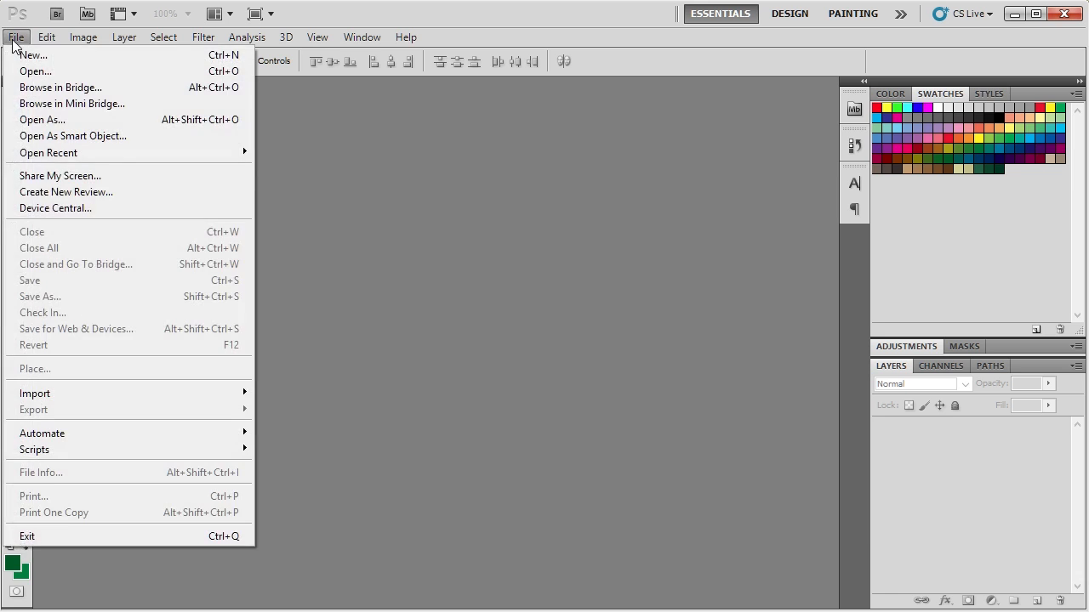
click(15, 38)
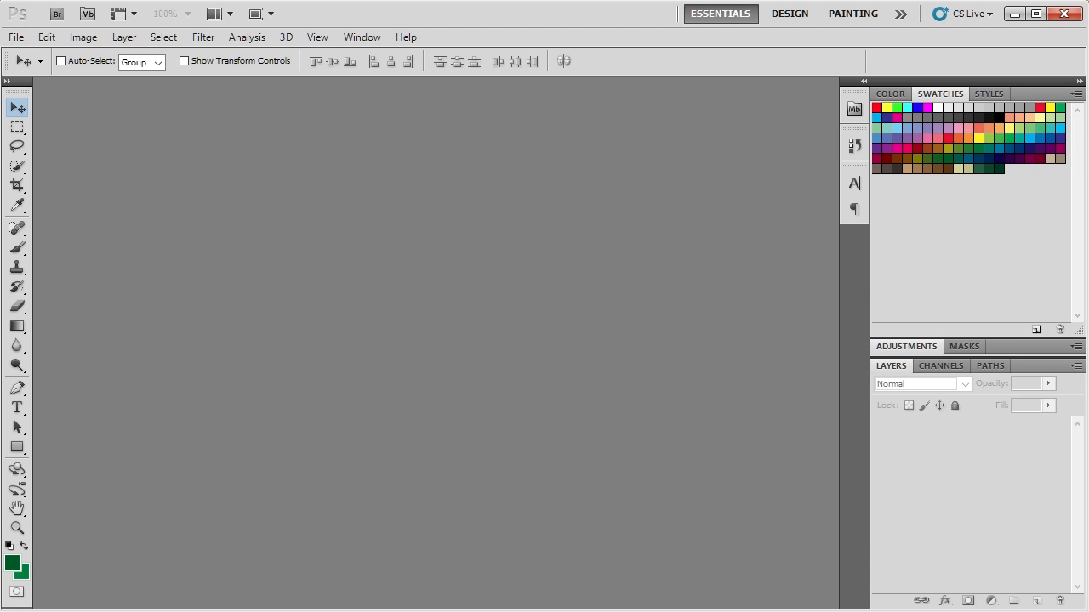
key(alt+Tab)
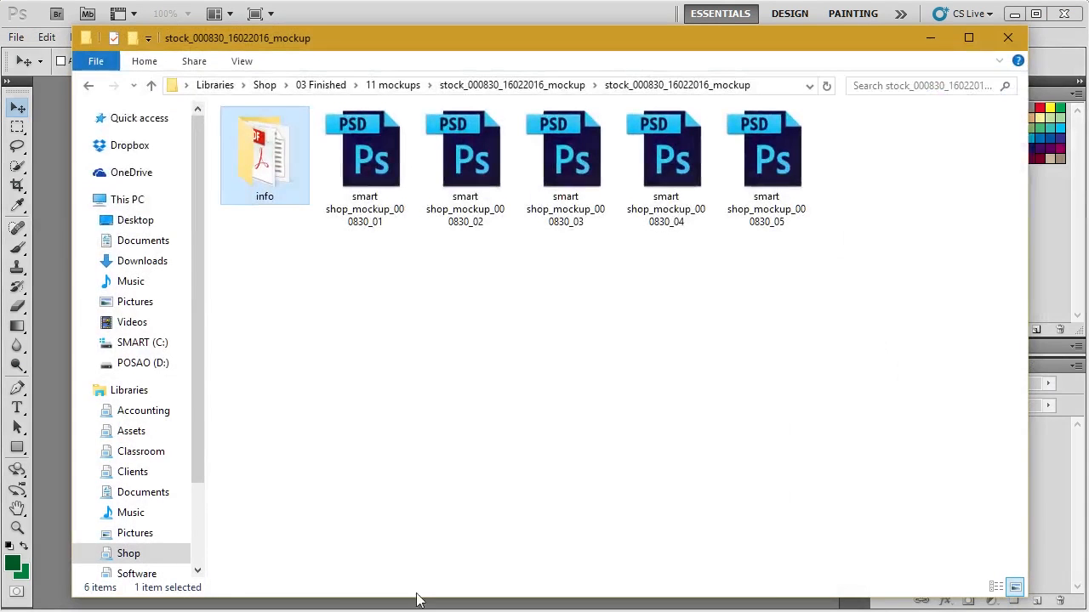
drag(586, 40, 880, 40)
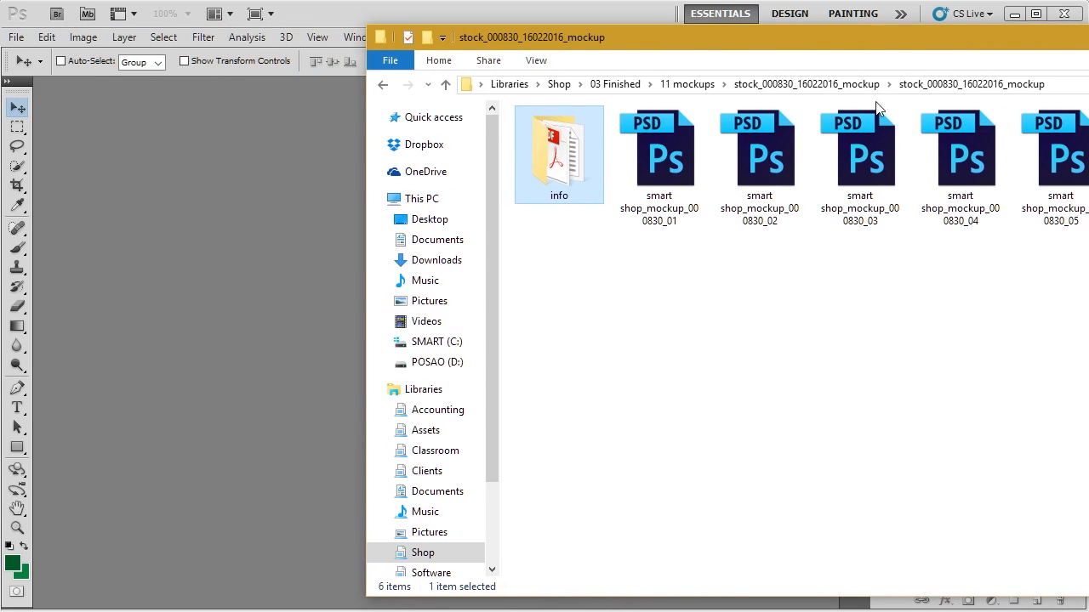
click(868, 146)
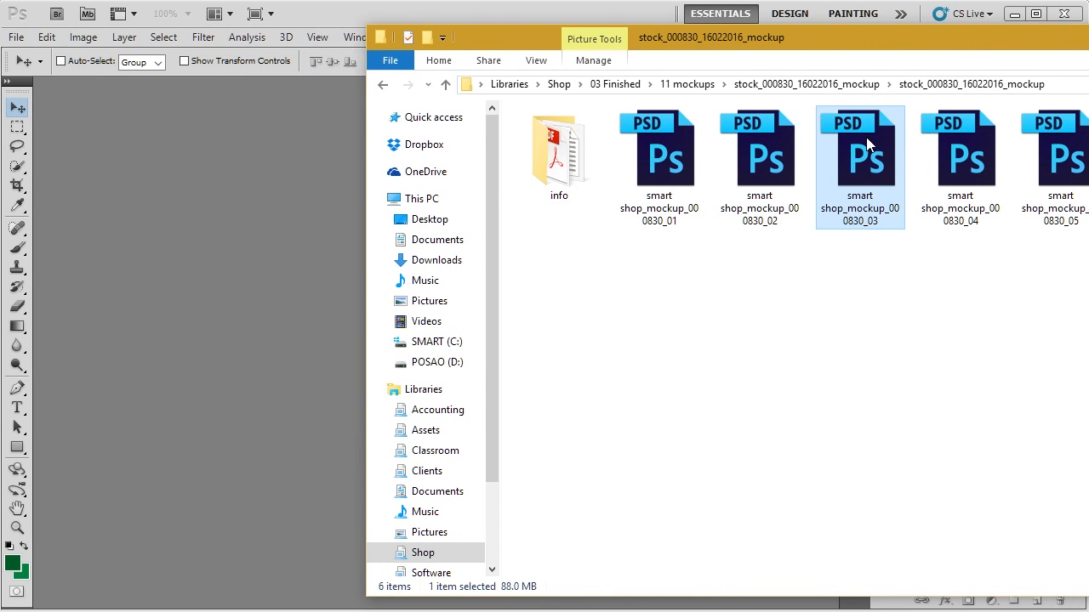
drag(868, 146, 277, 257)
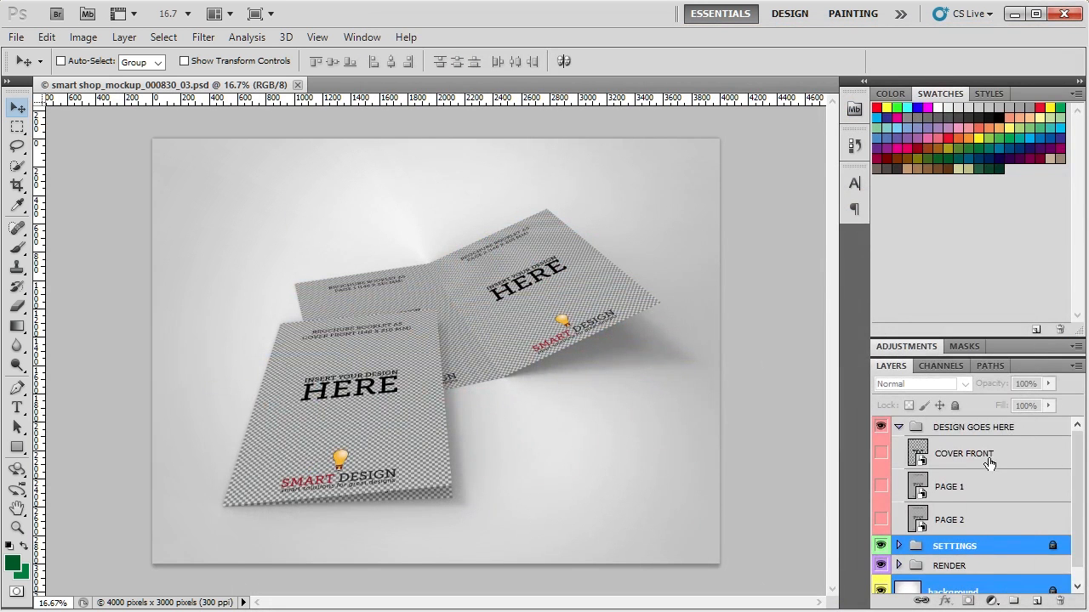
Look through the COVER FRONT, PAGE 1 and PAGE 2 smart object layers in the DESIGN GOES HERE group
click(990, 459)
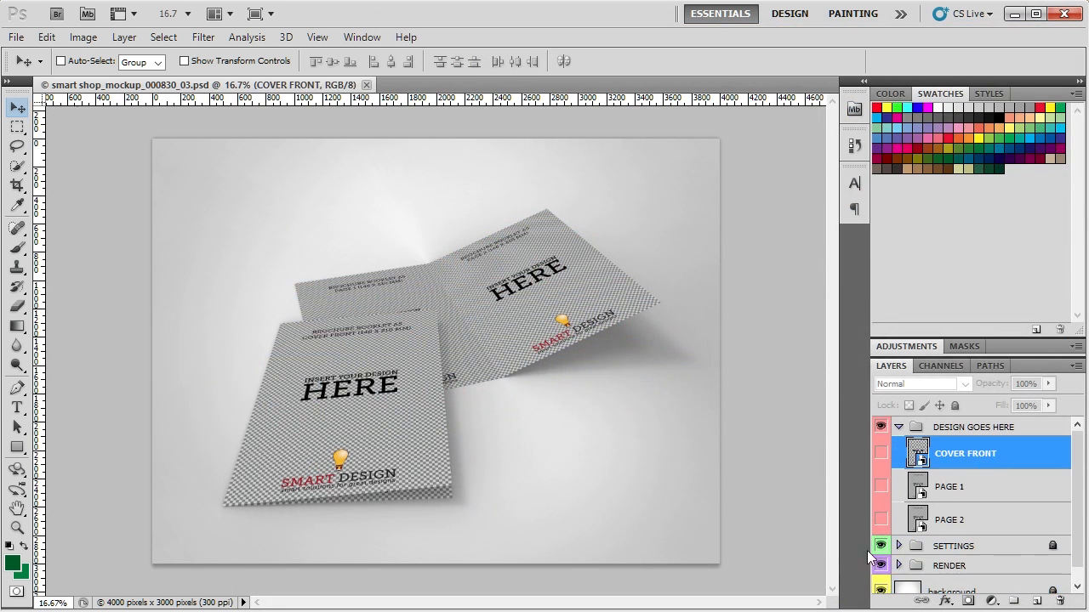
scroll(976, 529, down, 1)
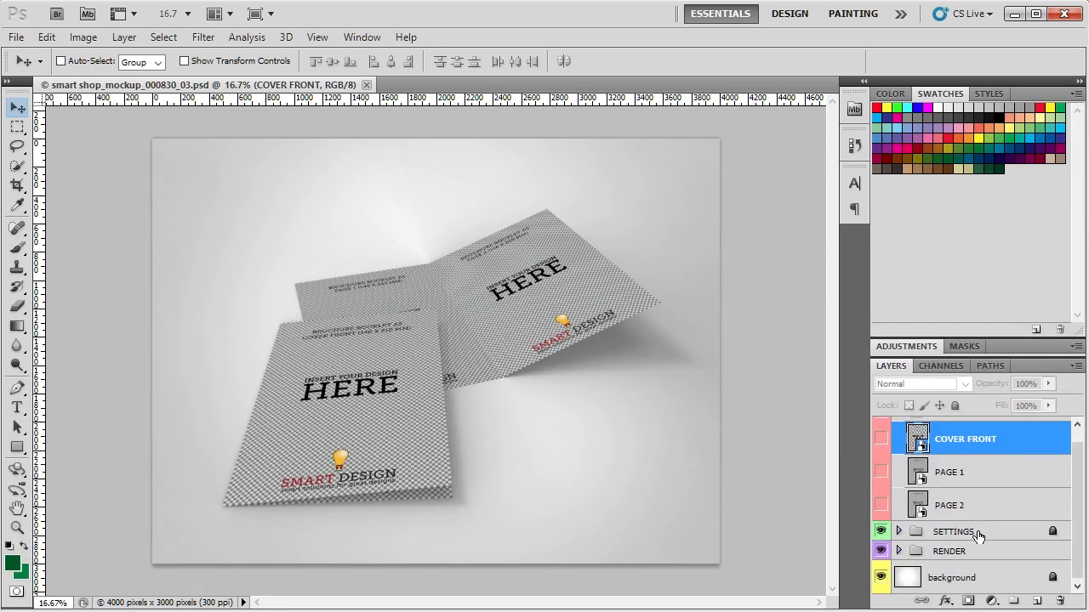
scroll(978, 536, up, 1)
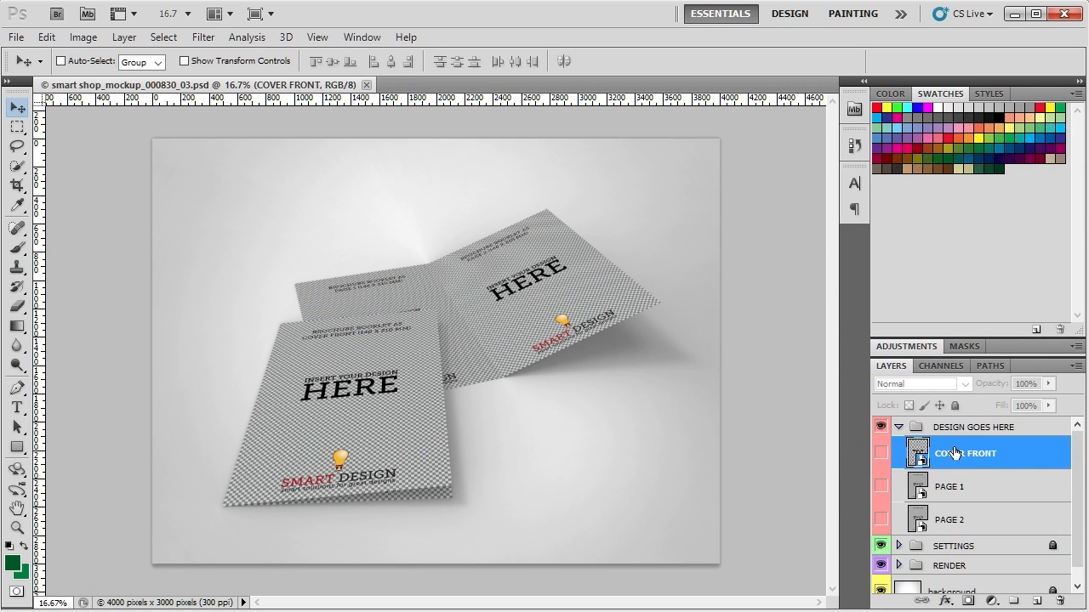
click(951, 490)
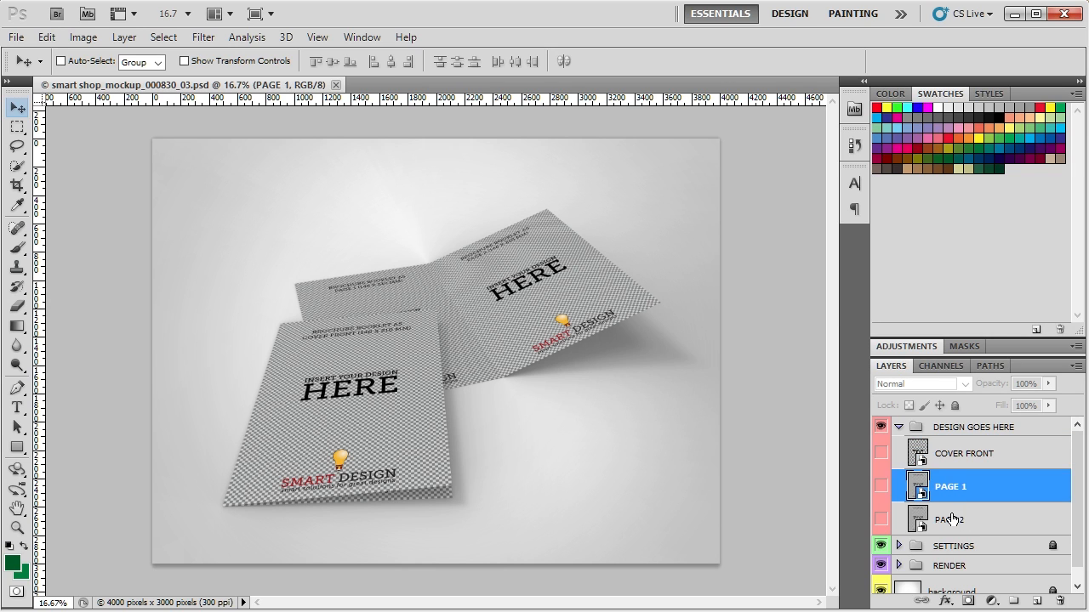
click(951, 519)
click(968, 453)
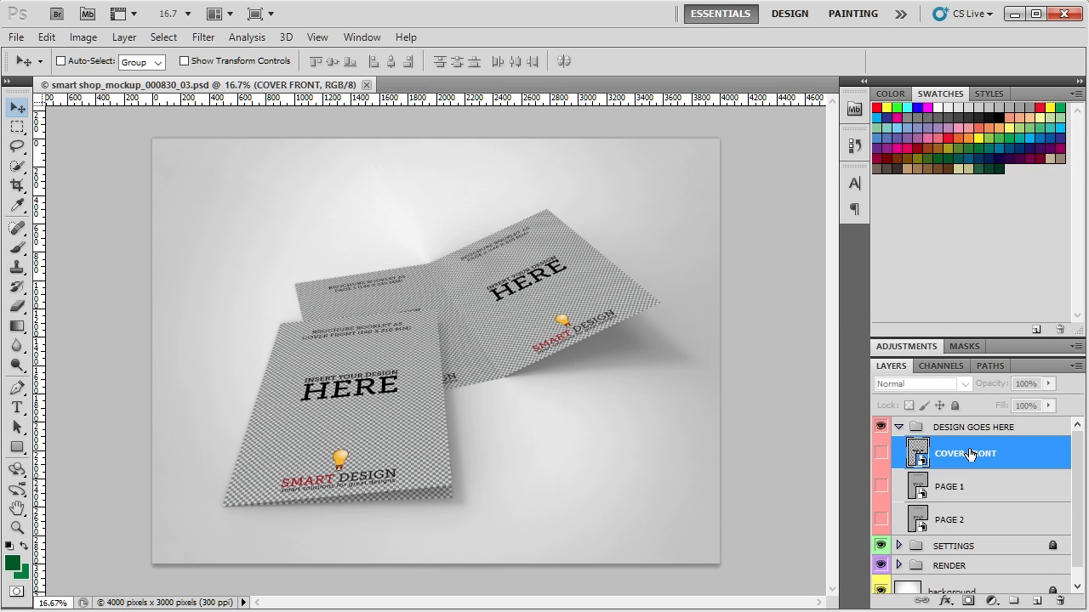
Unlock the SETTINGS layer group and lock it again
click(957, 544)
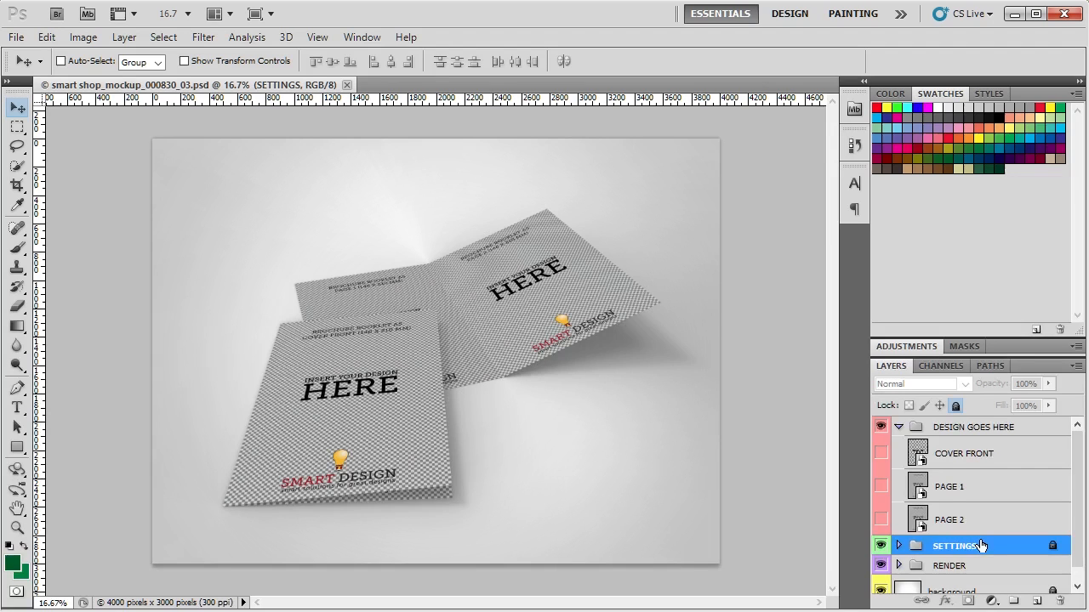
scroll(973, 546, down, 1)
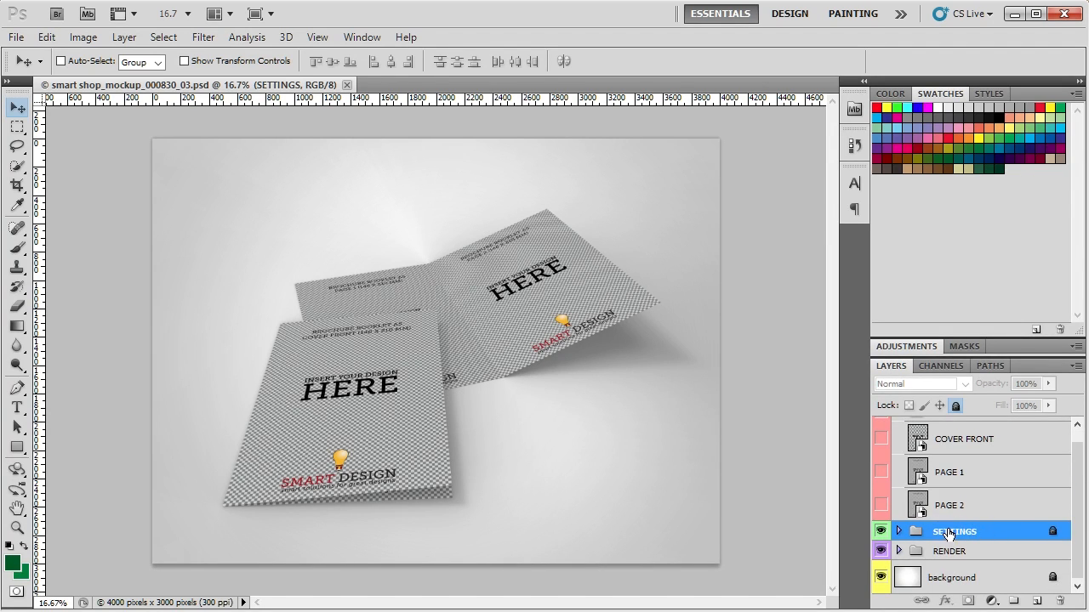
click(956, 405)
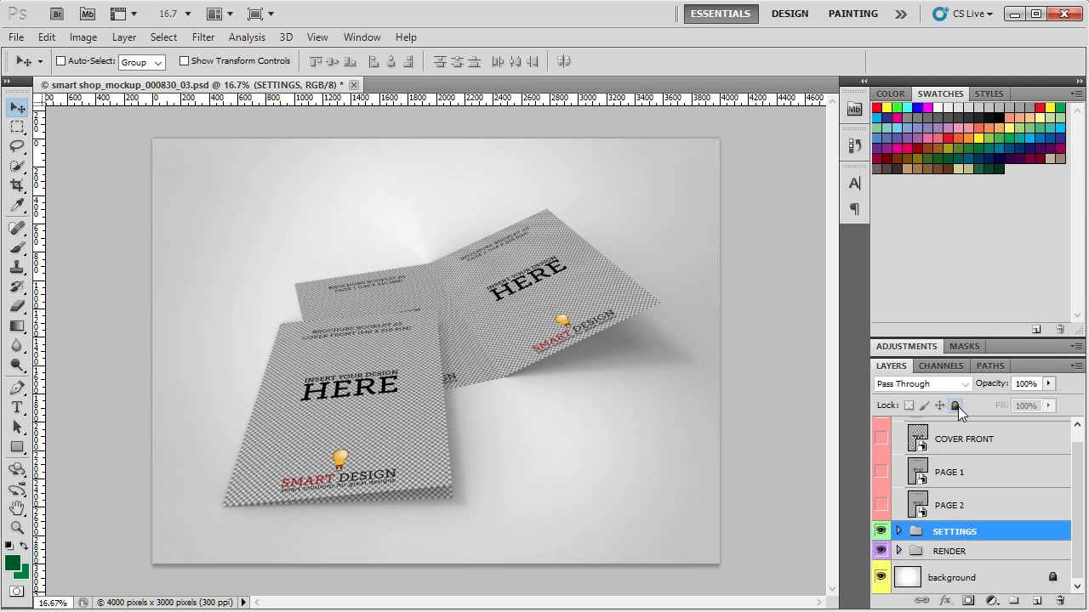
click(956, 405)
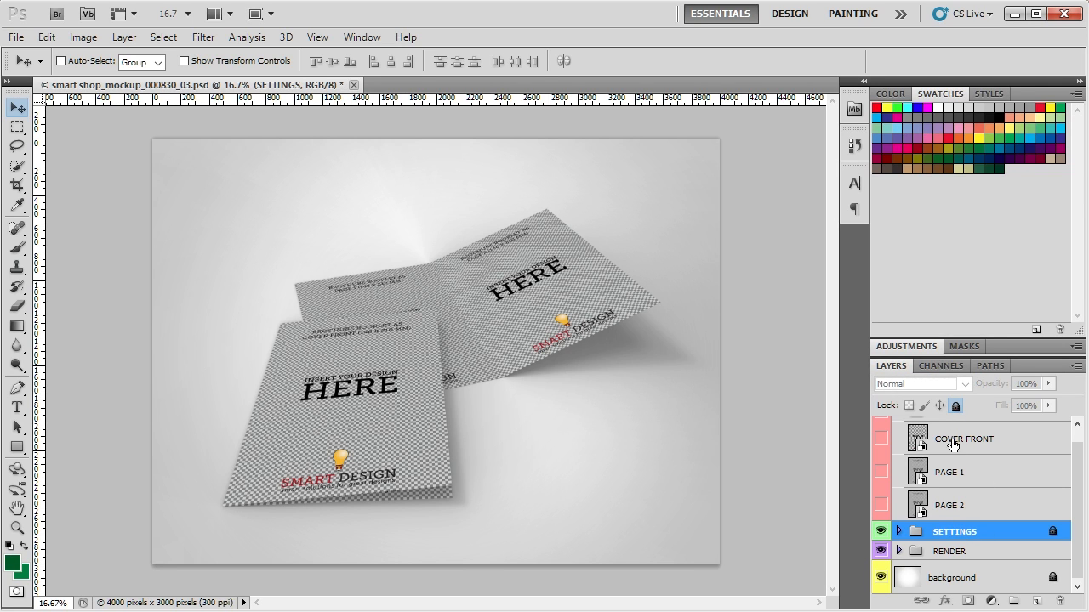
click(956, 406)
click(956, 406)
Expand the SETTINGS group to examine its locked layers, and collapse it again
click(898, 532)
scroll(951, 510, down, 3)
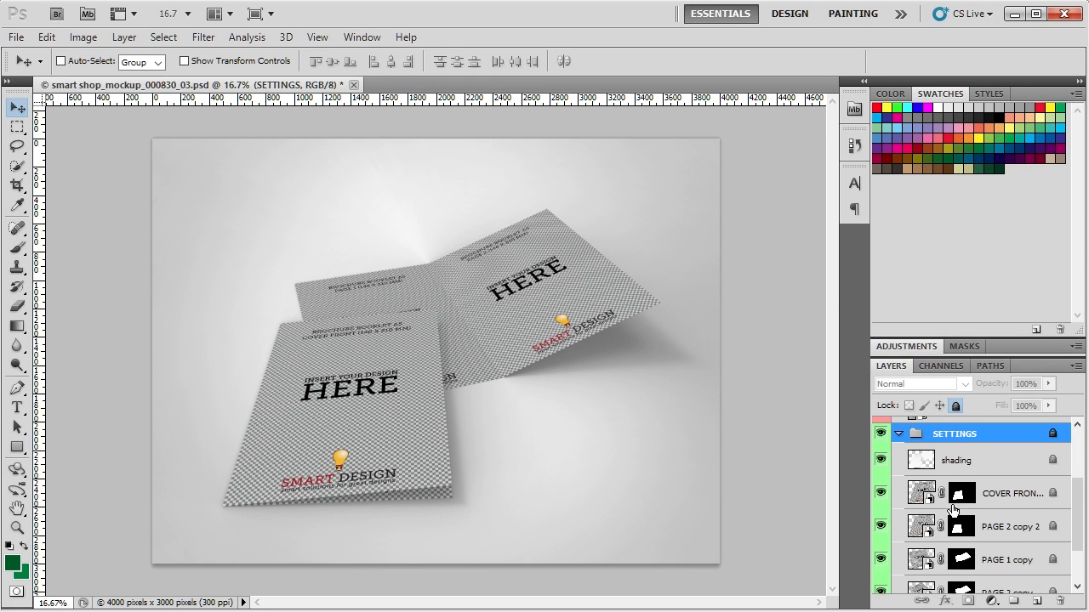
scroll(947, 474, down, 2)
scroll(947, 473, up, 2)
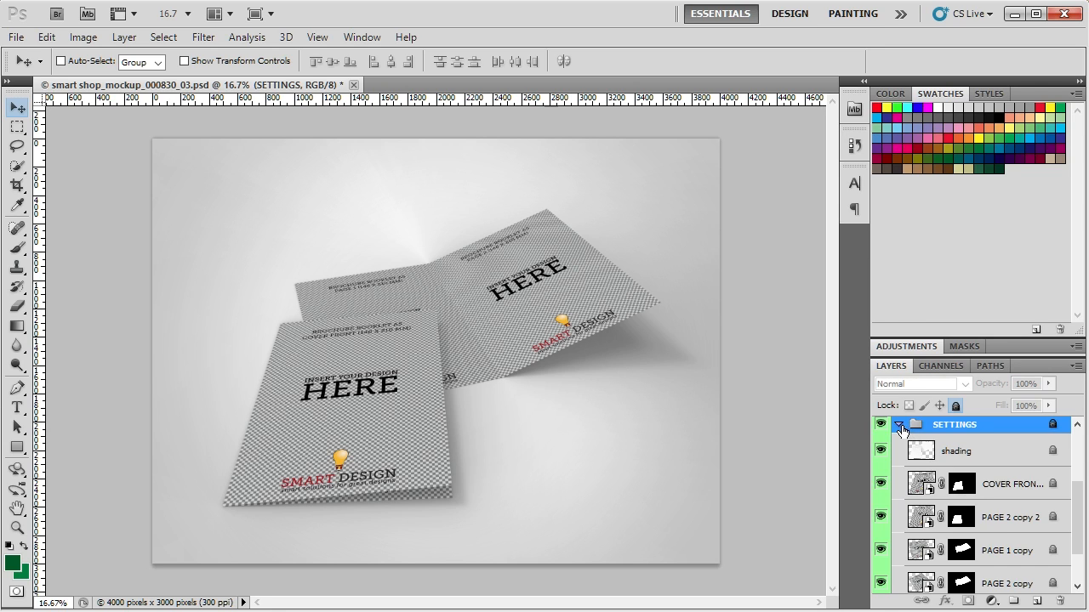
click(898, 425)
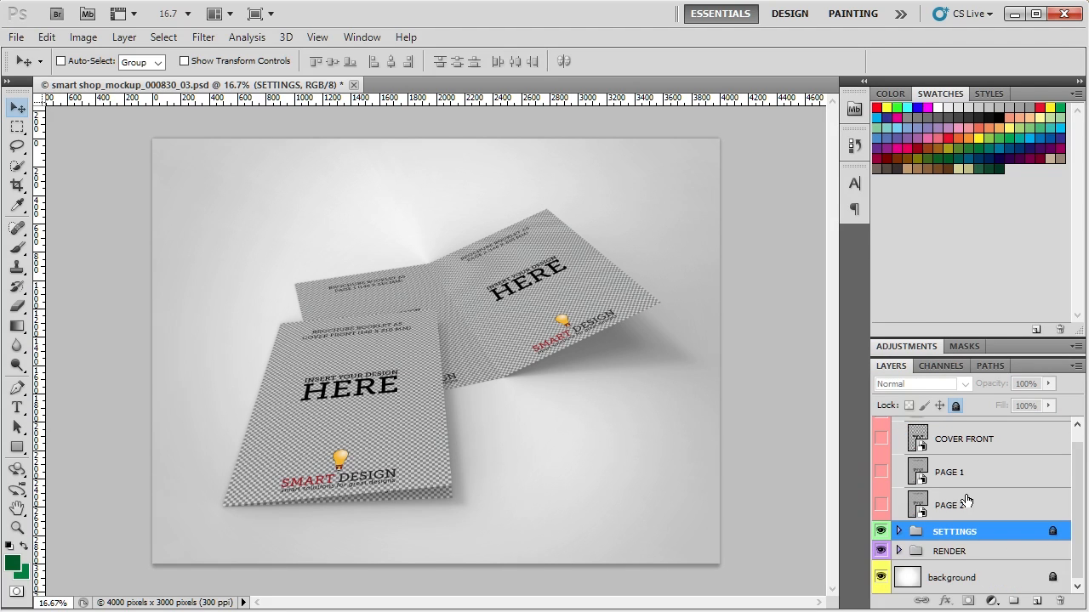
Set the opacity of the shadow layer in the RENDER group to 68% and collapse the group
click(973, 551)
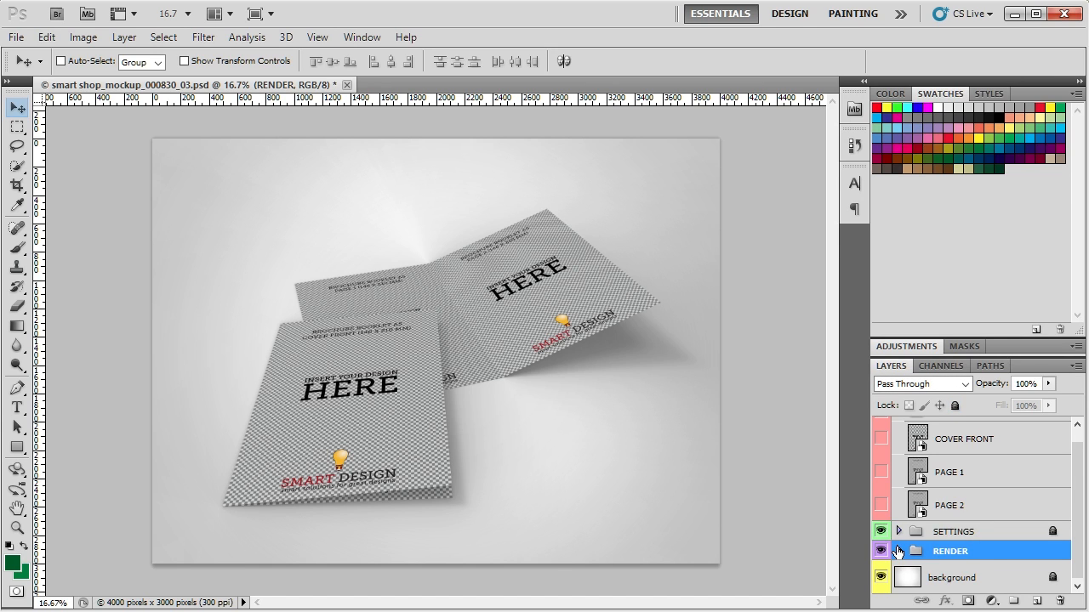
click(899, 552)
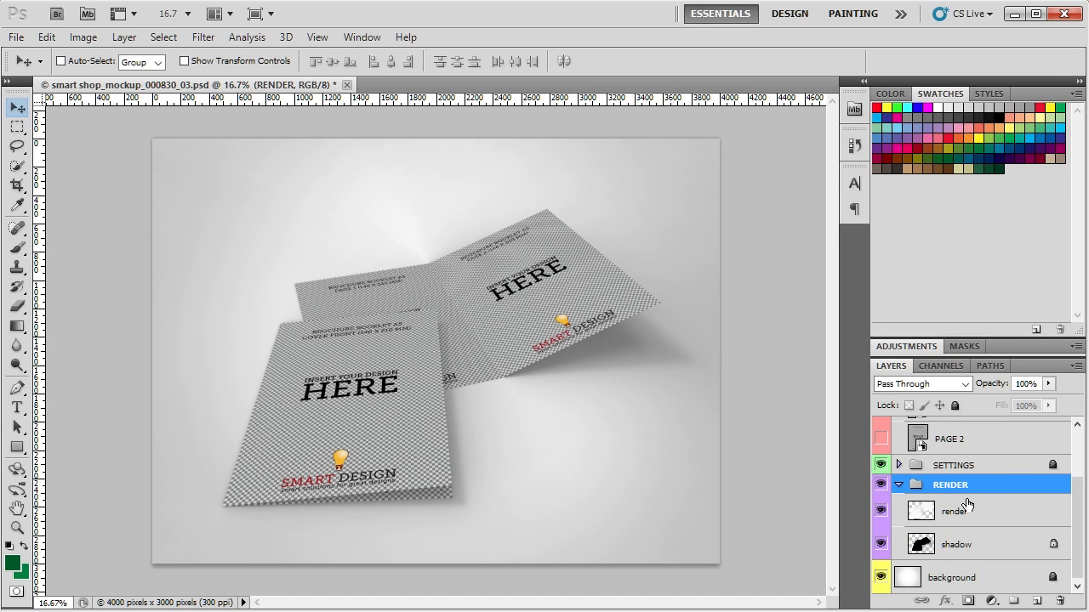
click(967, 507)
click(959, 546)
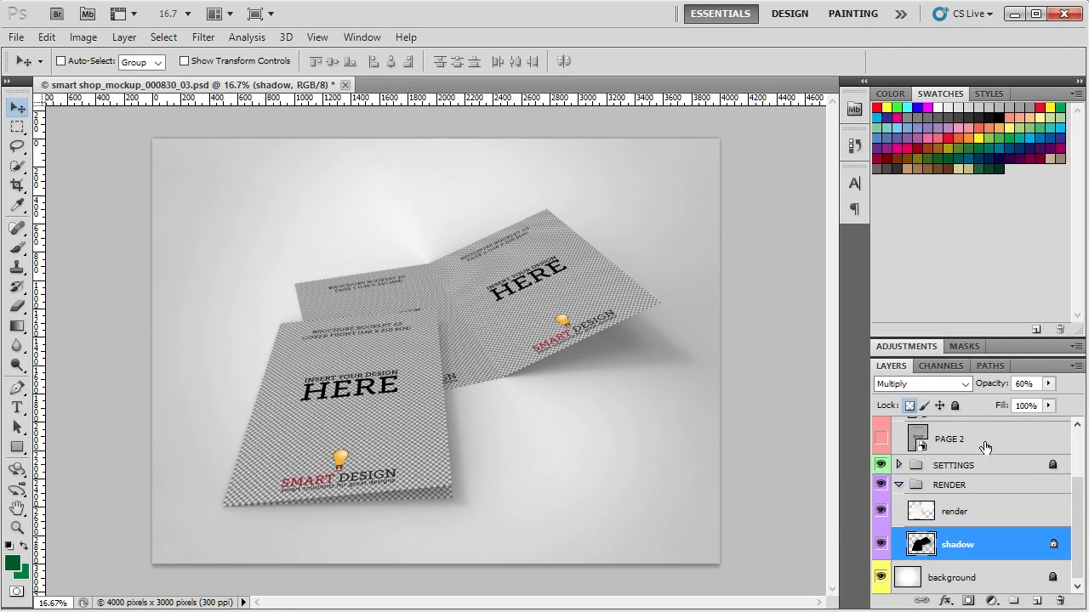
click(1050, 384)
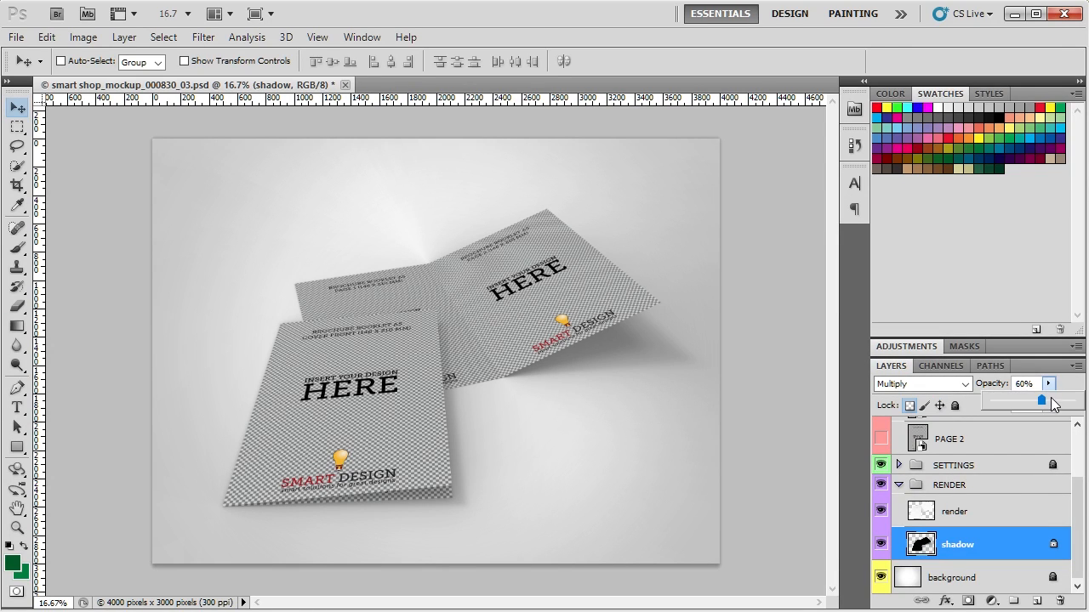
drag(1040, 398, 1086, 407)
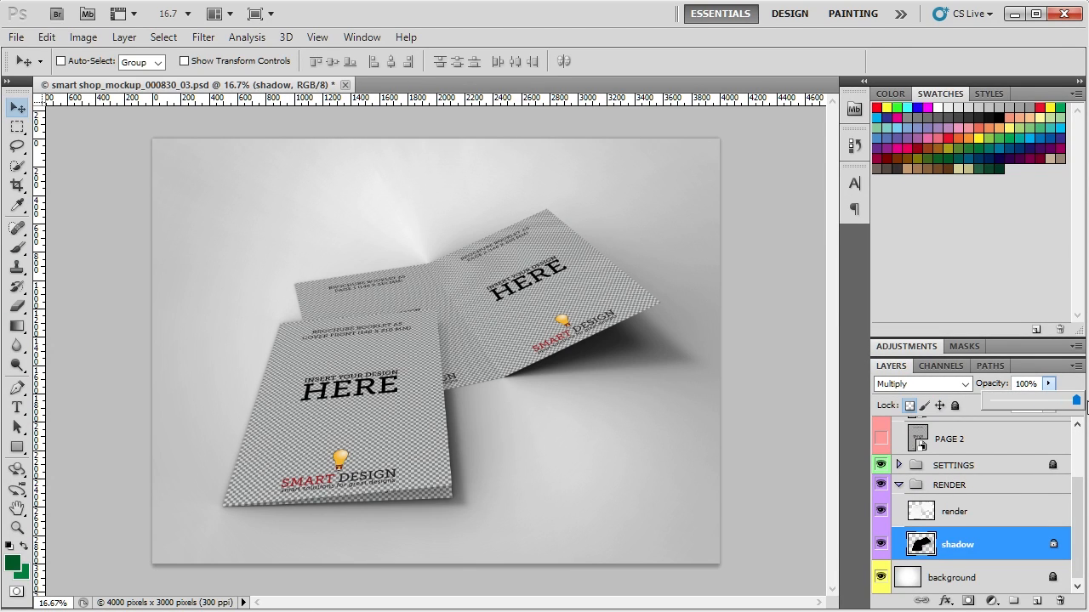
drag(1087, 406, 1051, 410)
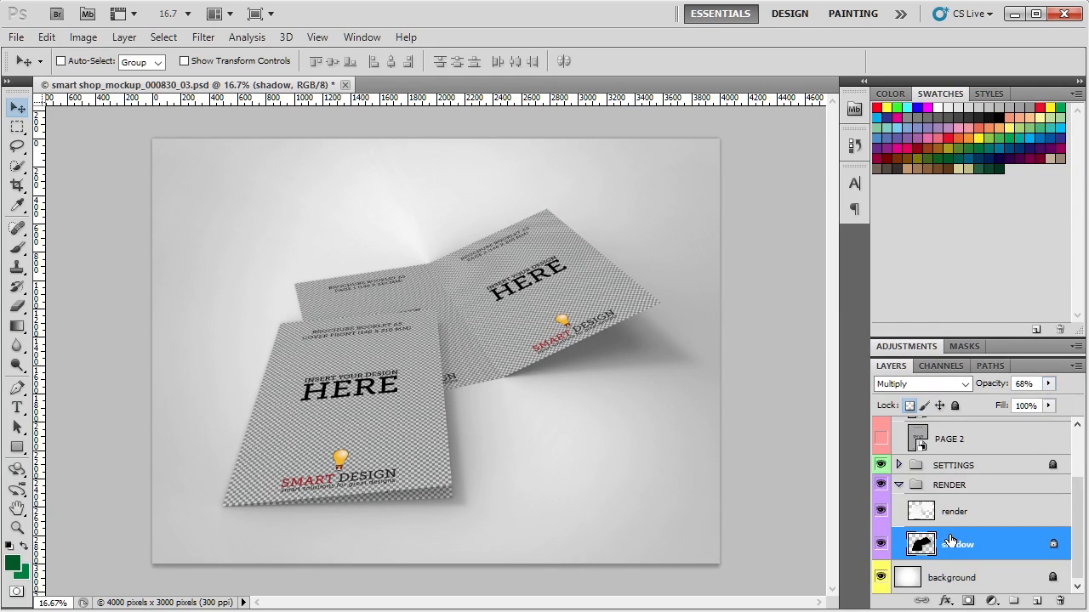
click(898, 485)
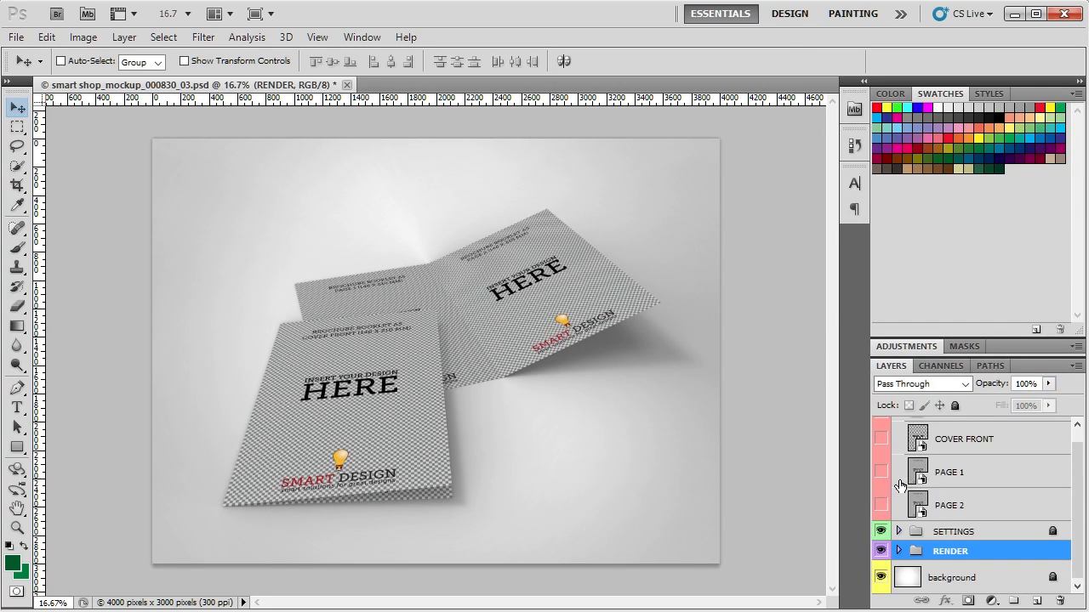
Review the background layer and the COVER FRONT and PAGE 1 smart object layers
click(949, 577)
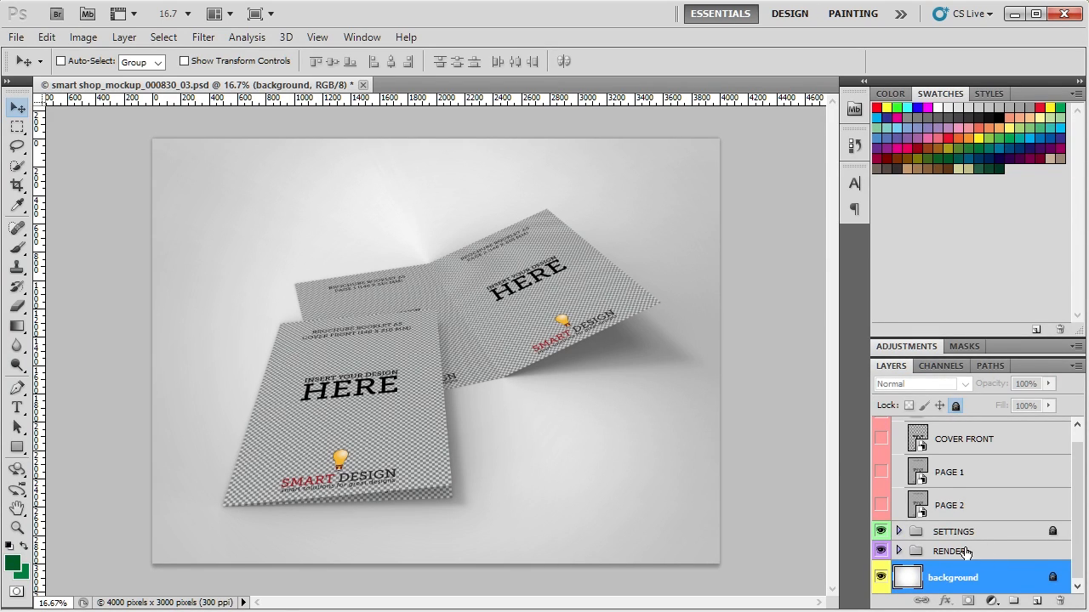
click(907, 439)
scroll(953, 548, up, 1)
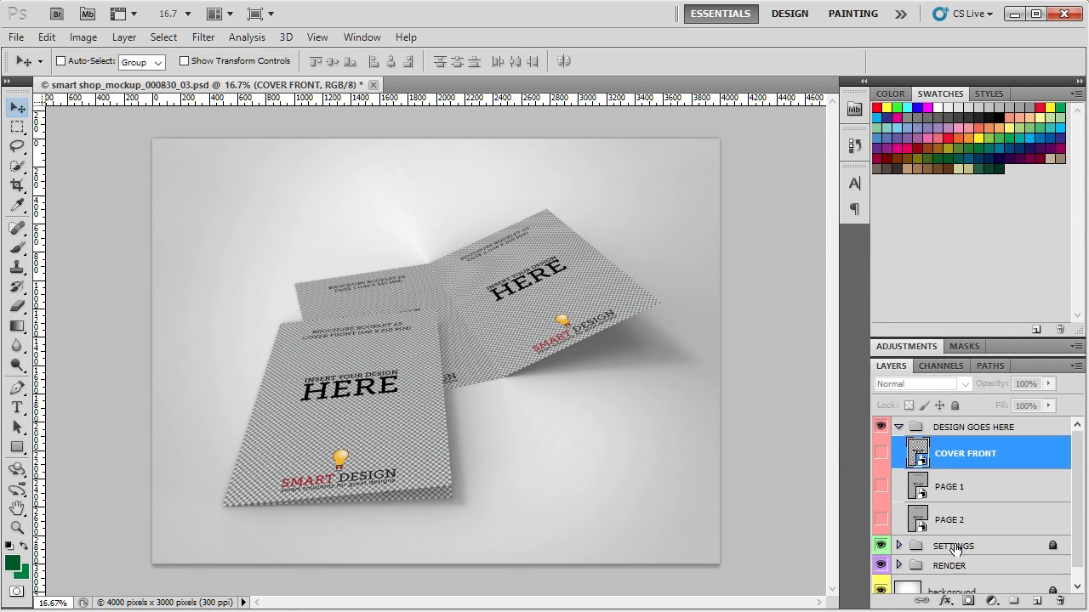
click(921, 484)
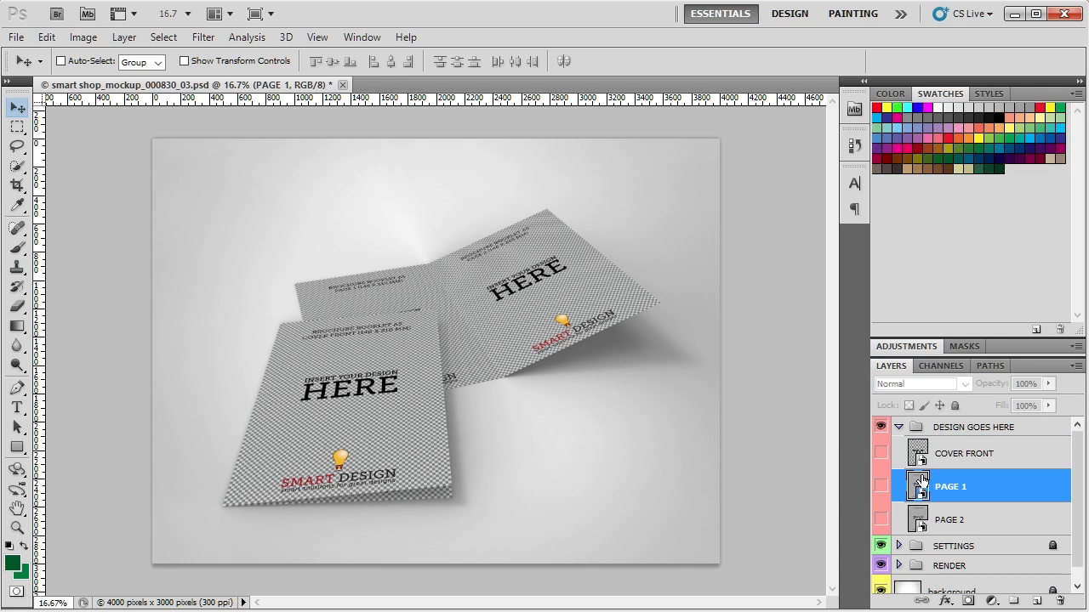
click(922, 452)
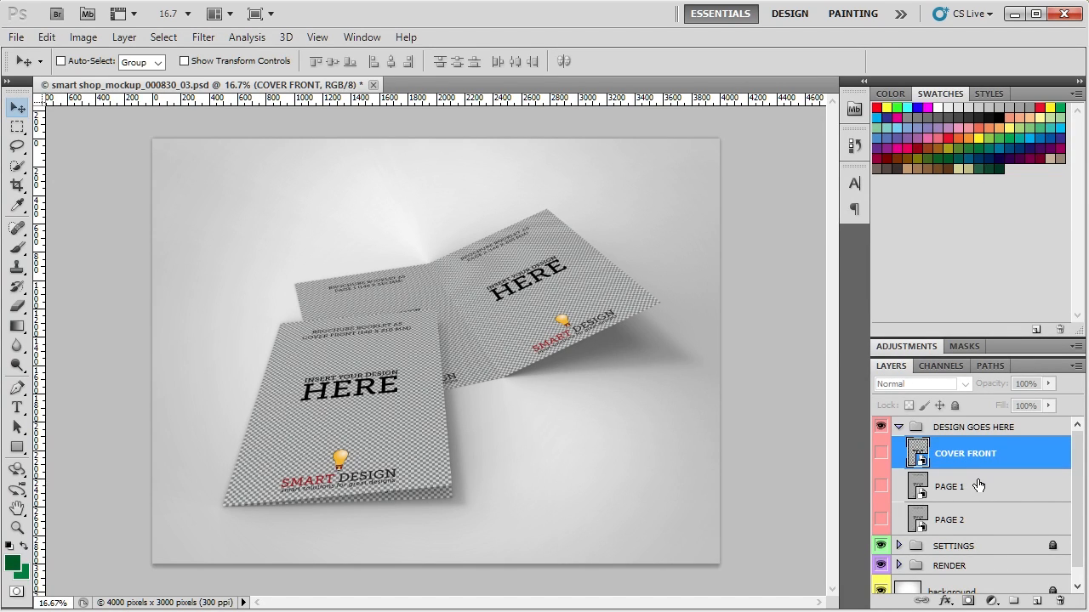
Open the contents of the COVER FRONT smart object for editing and accept the notice about saving
double_click(918, 455)
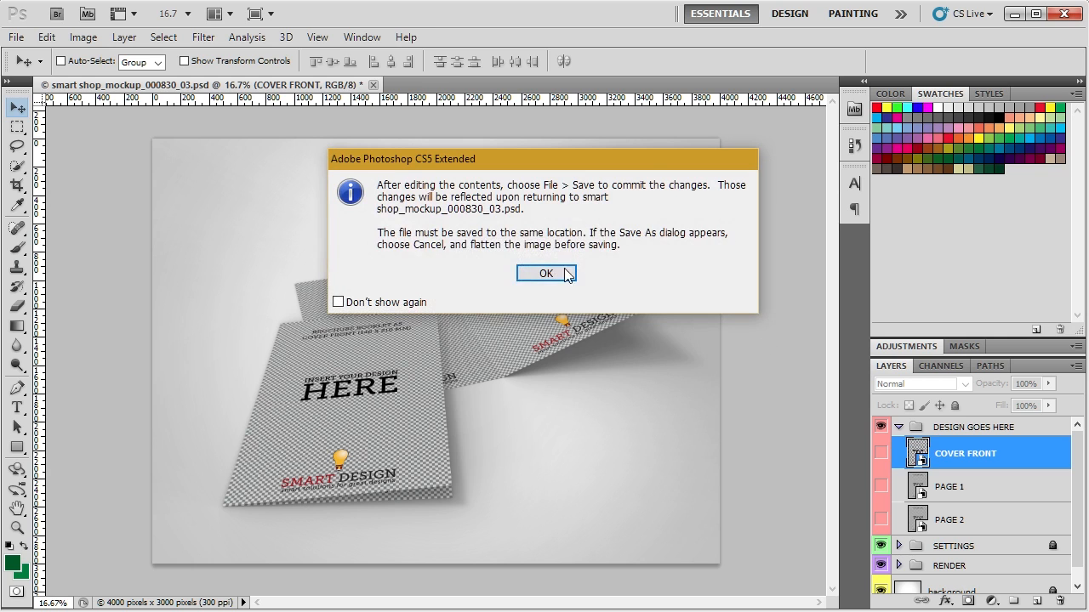
click(546, 274)
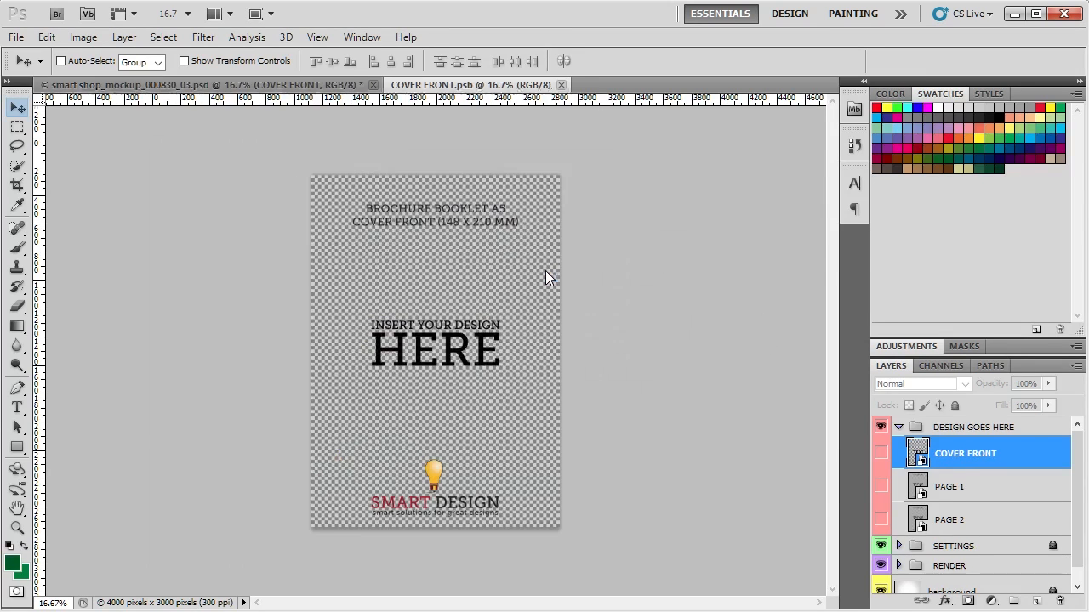
scroll(528, 334, up, 1)
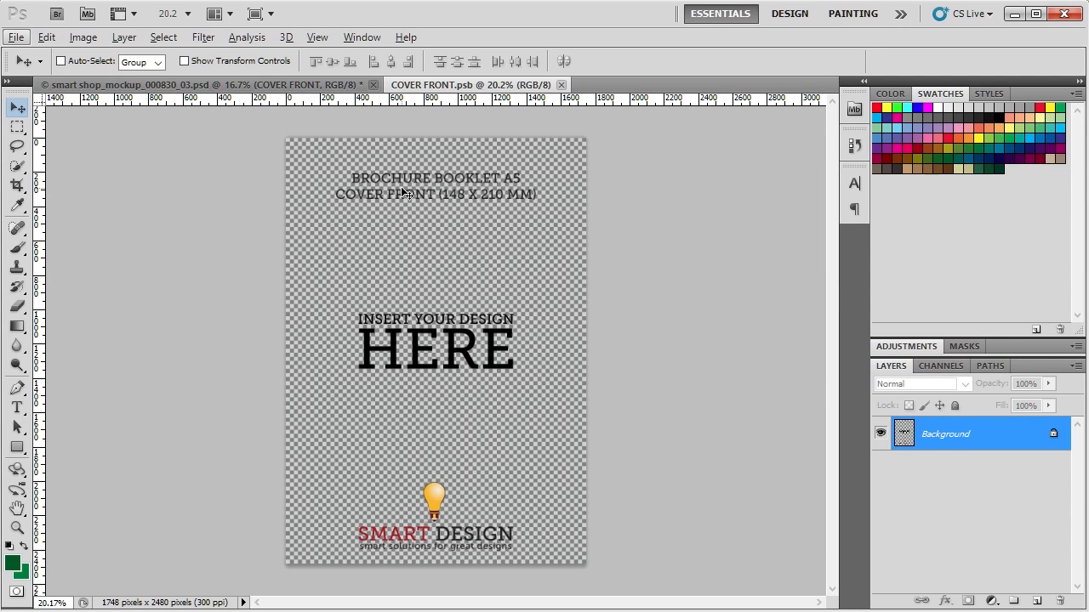
Start placing a file and browse to the in action folder inside the design folder of stock_000830_16022016_mockup
click(17, 37)
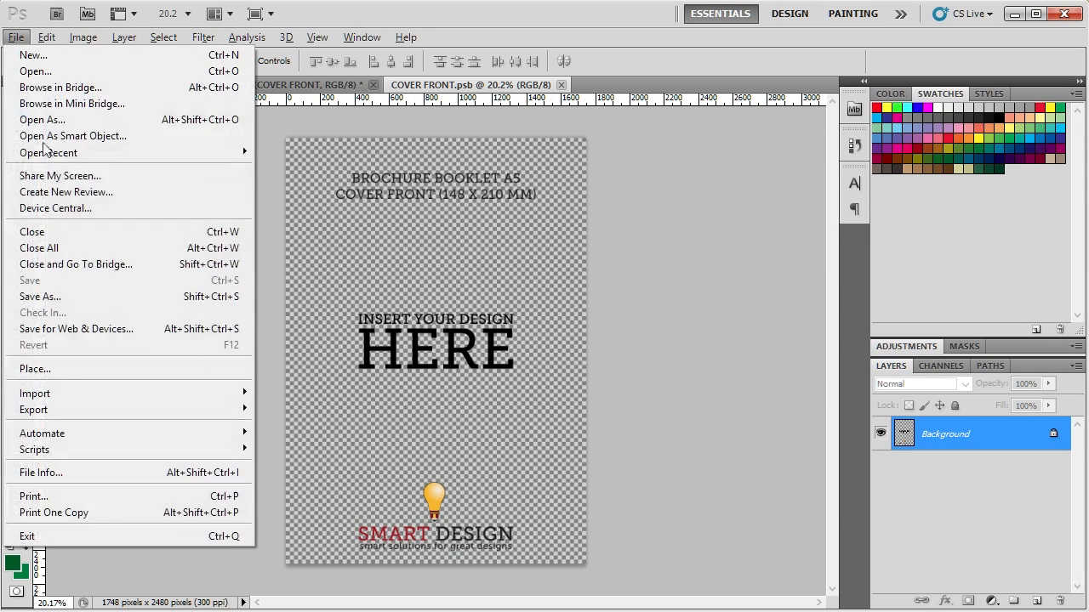
click(115, 370)
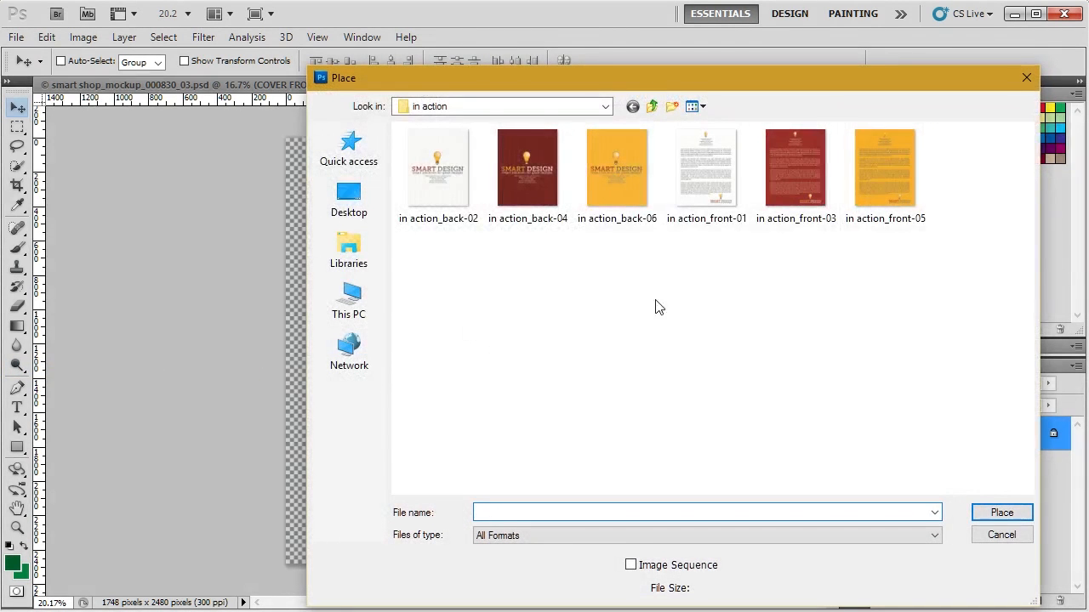
click(654, 106)
click(655, 107)
click(655, 106)
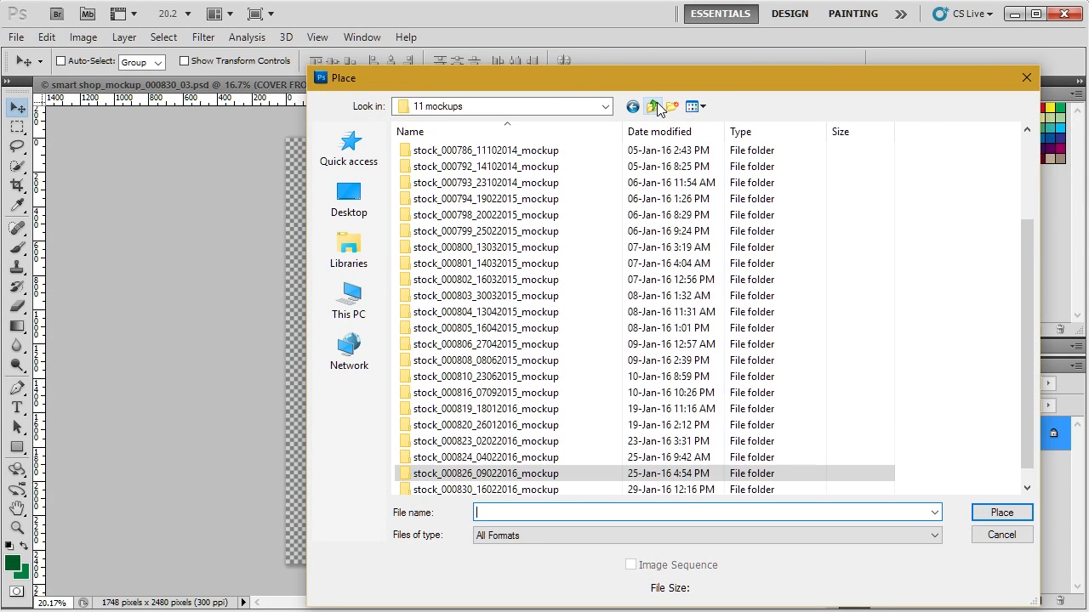
double_click(542, 475)
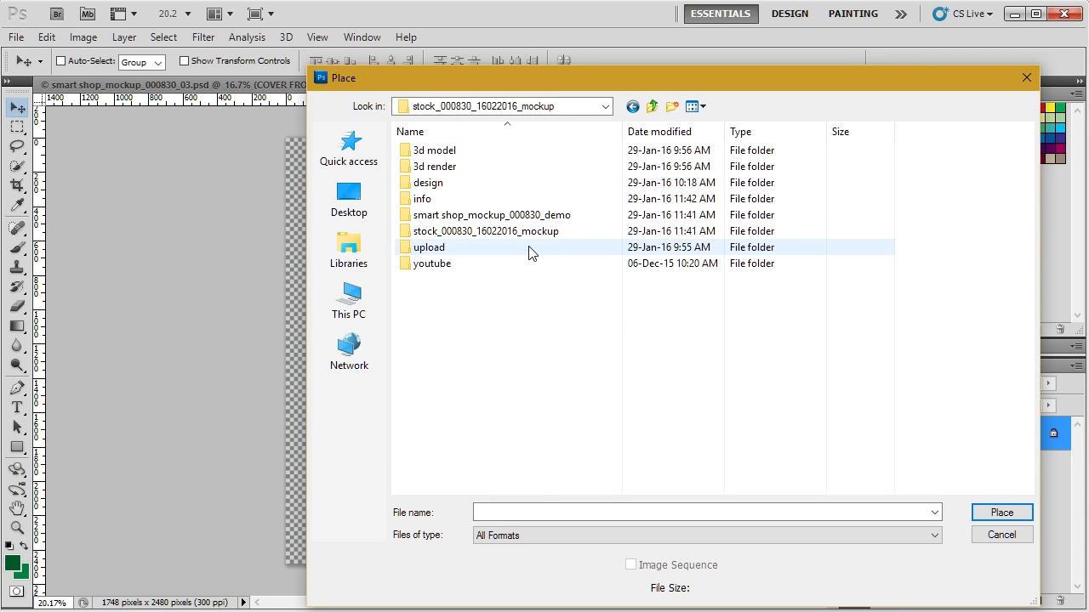
double_click(498, 189)
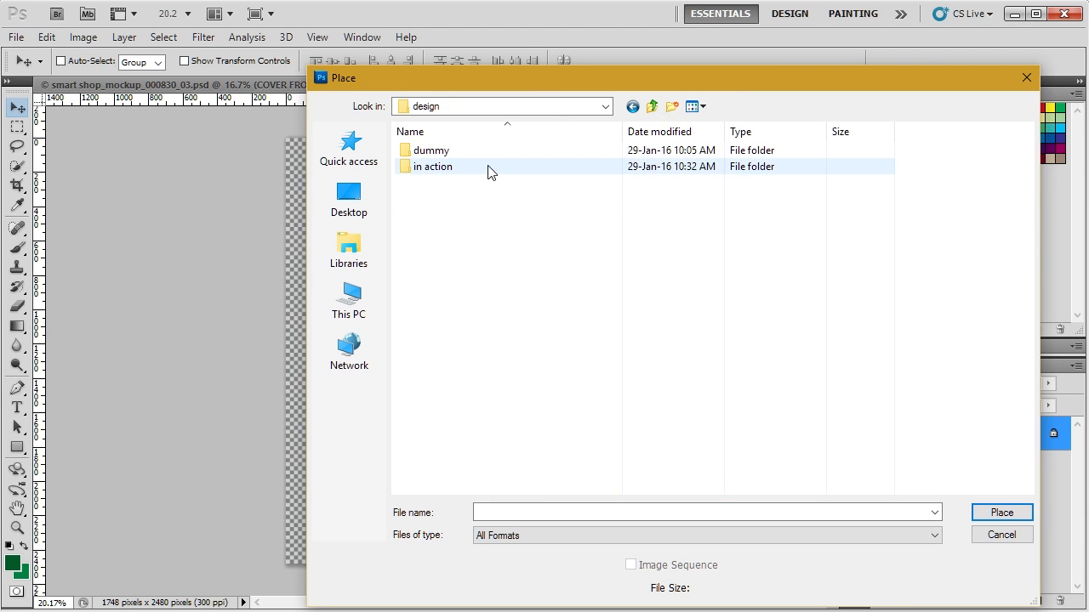
double_click(487, 171)
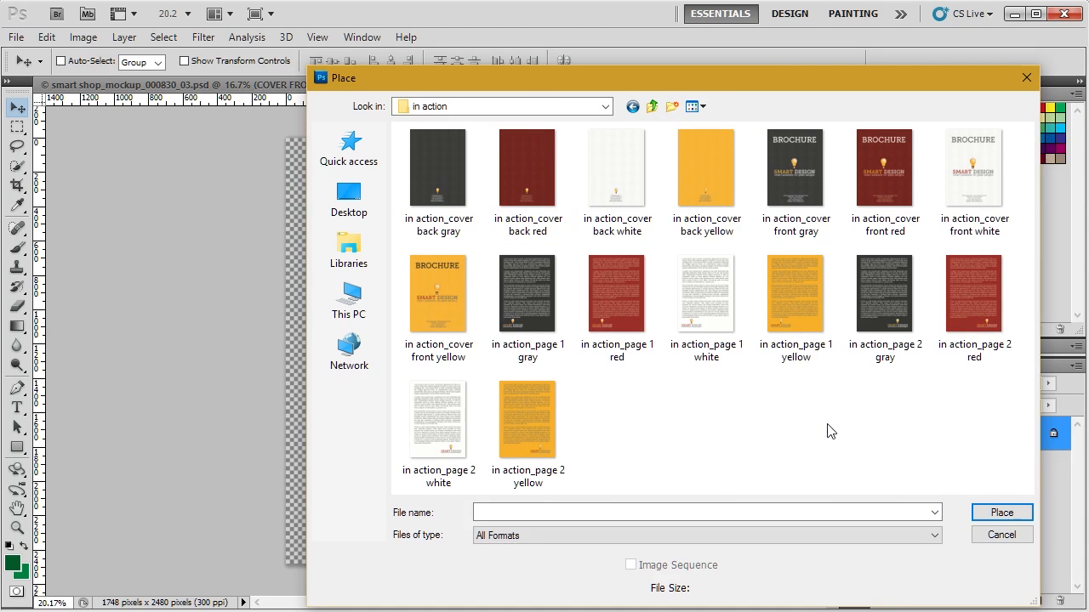
Place the in action_cover front gray design into the COVER FRONT document
click(954, 194)
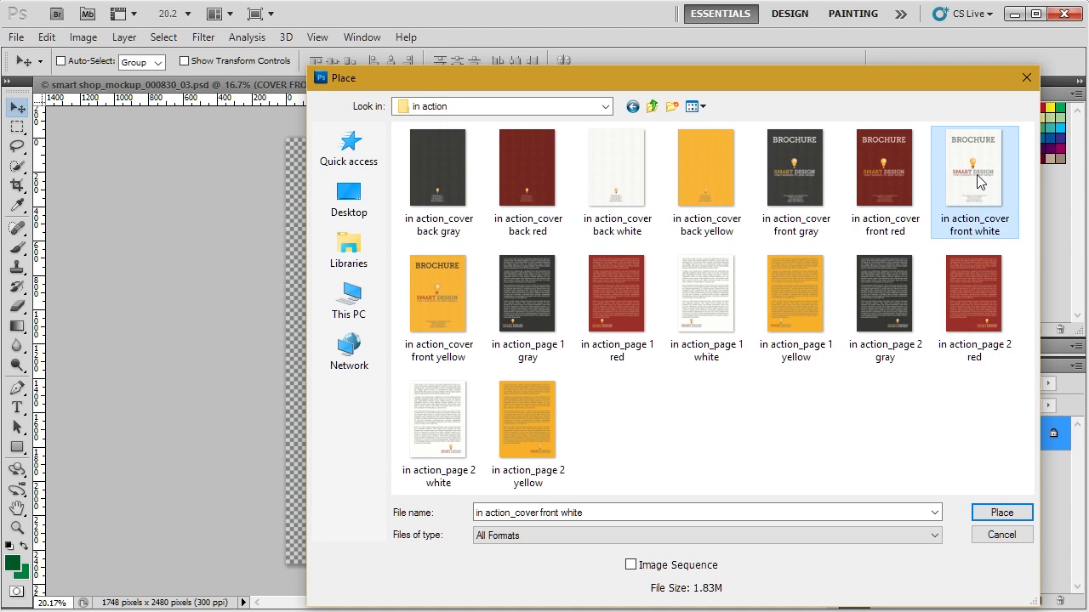
click(787, 170)
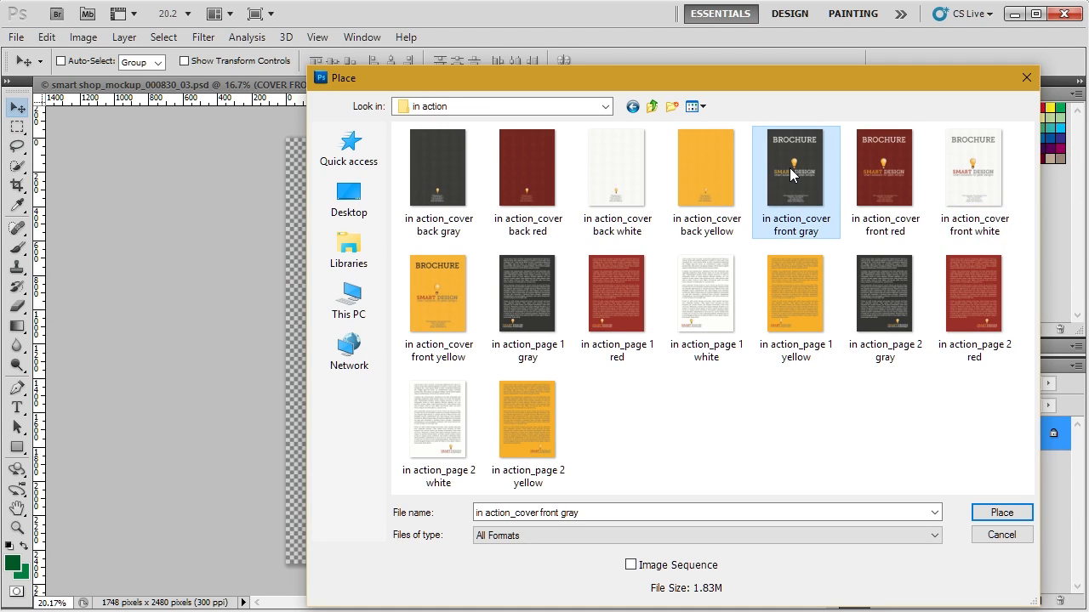
double_click(791, 177)
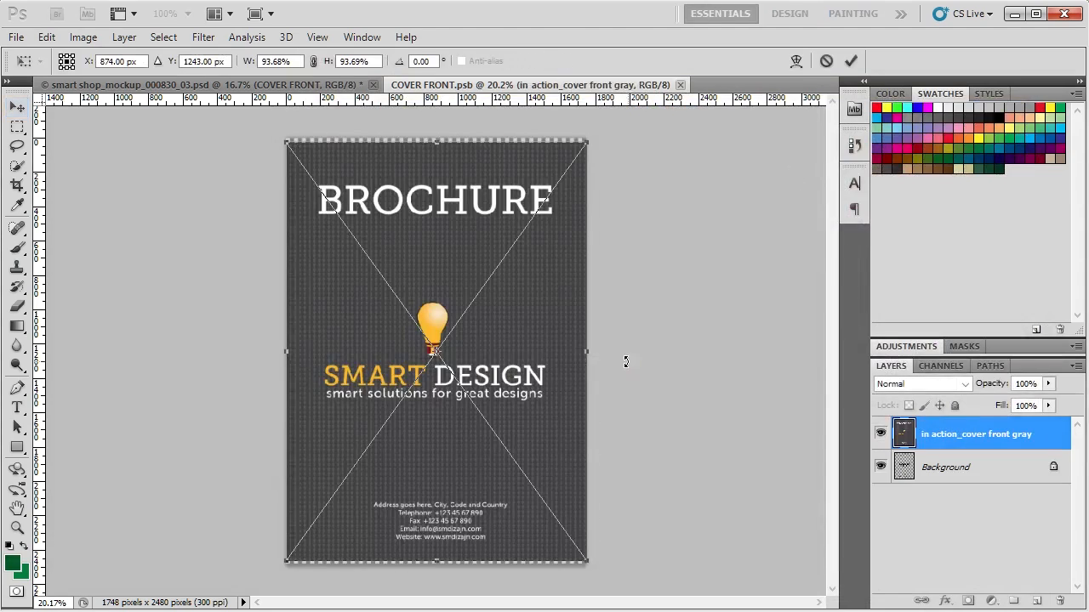
Scale the placed cover to 100% width and height with the aspect ratio locked, and commit the placement
scroll(316, 132, up, 3)
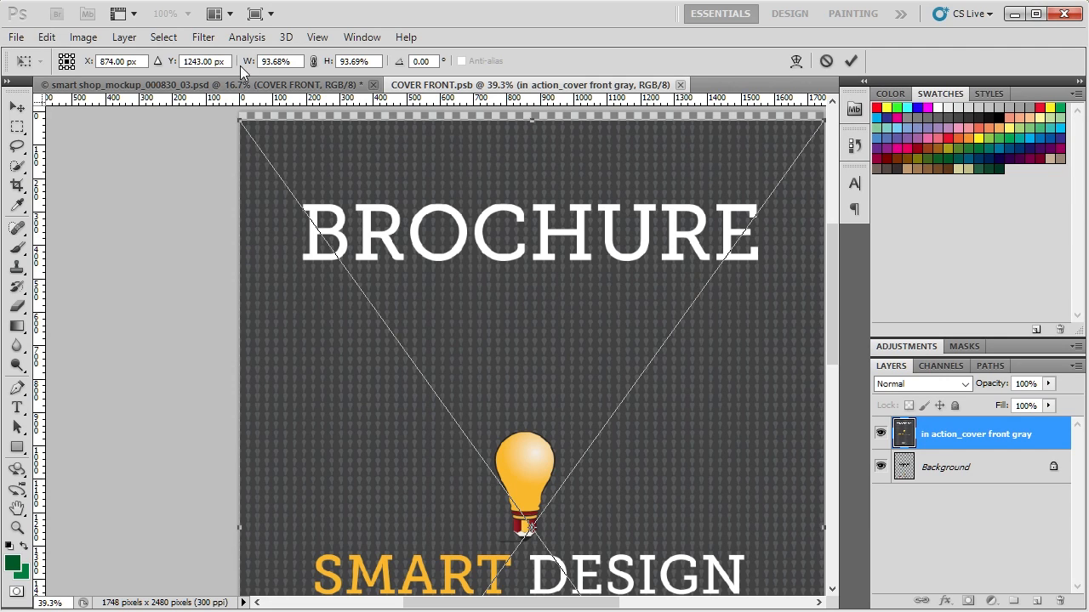
click(313, 61)
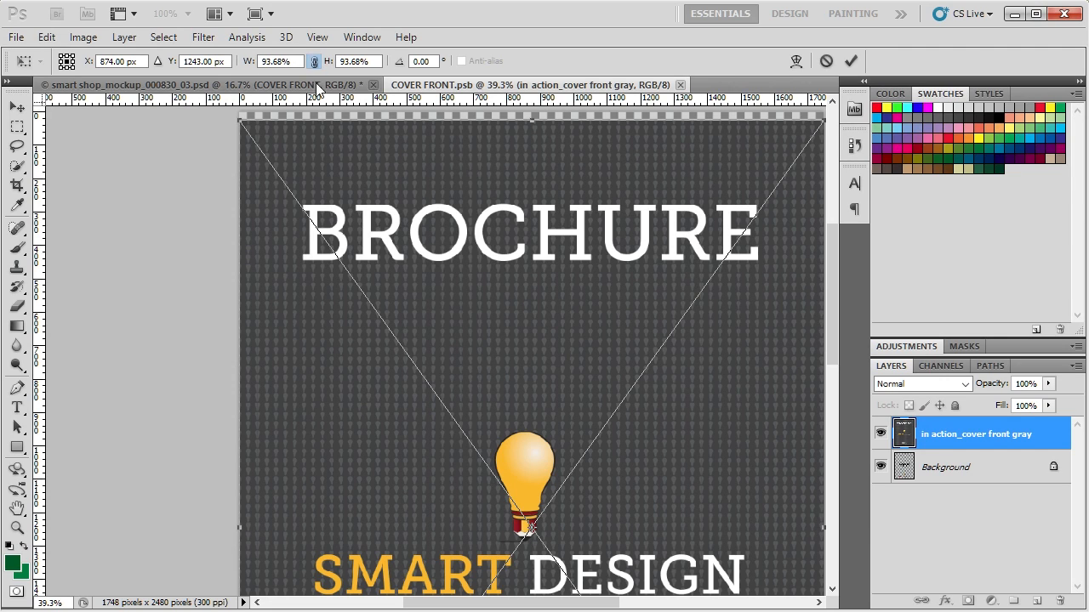
click(300, 61)
click(299, 61)
double_click(300, 62)
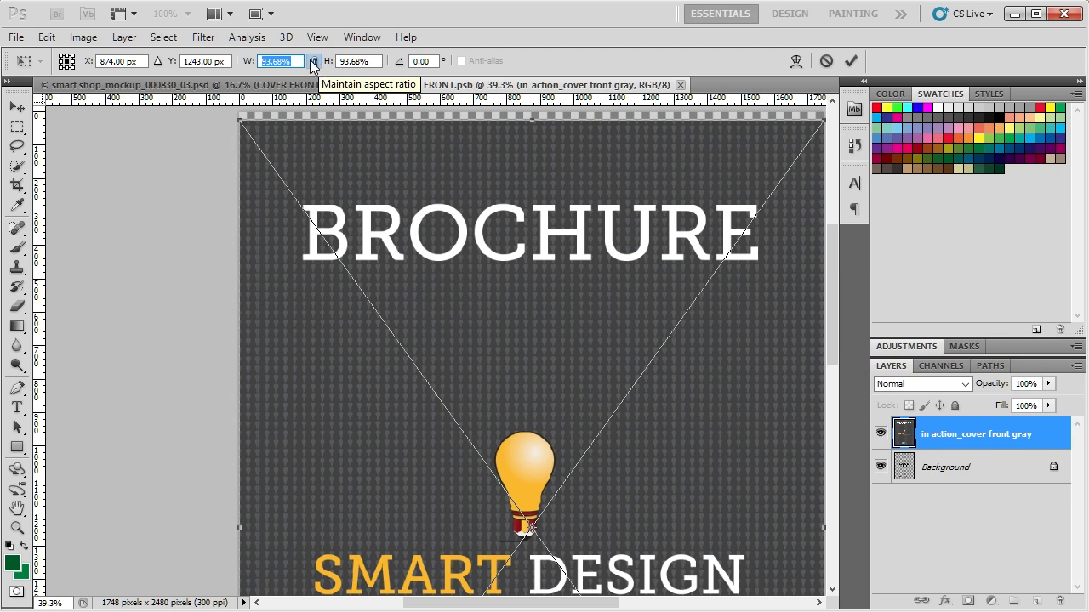
text(100)
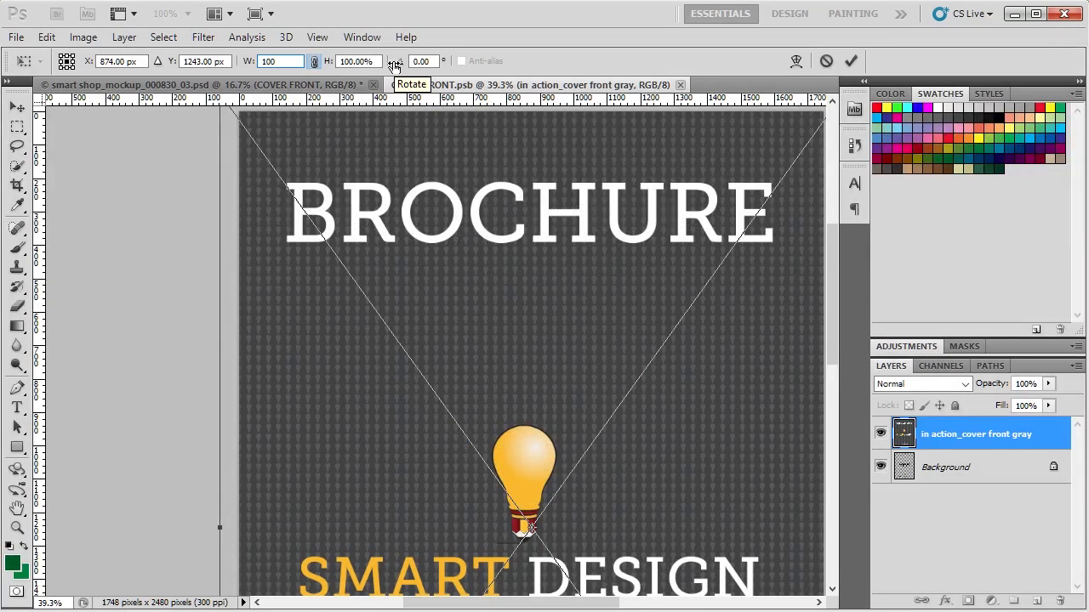
key(Return)
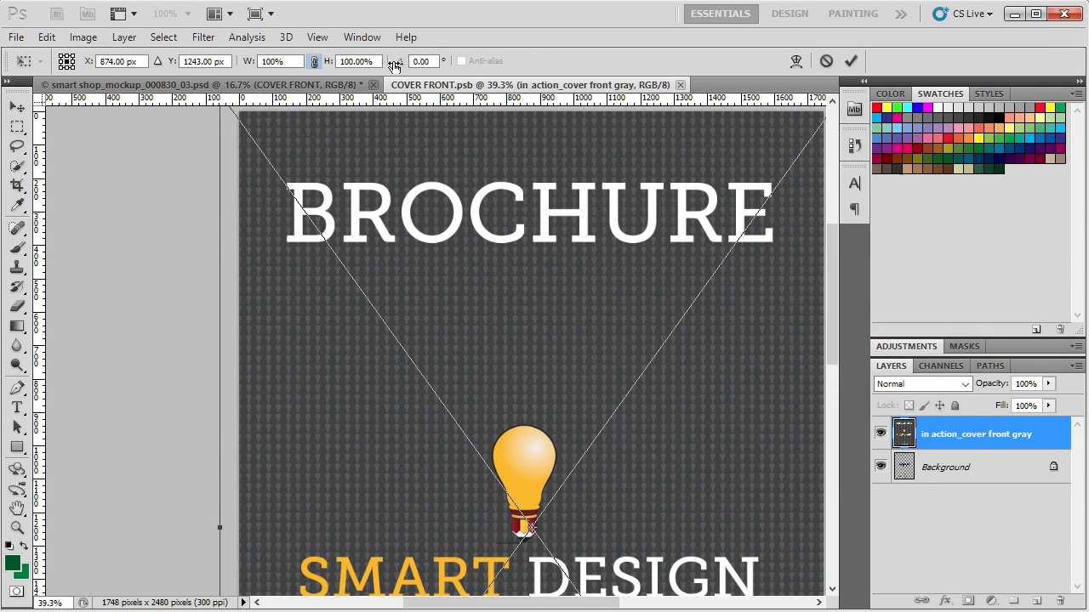
key(Return)
scroll(504, 213, down, 3)
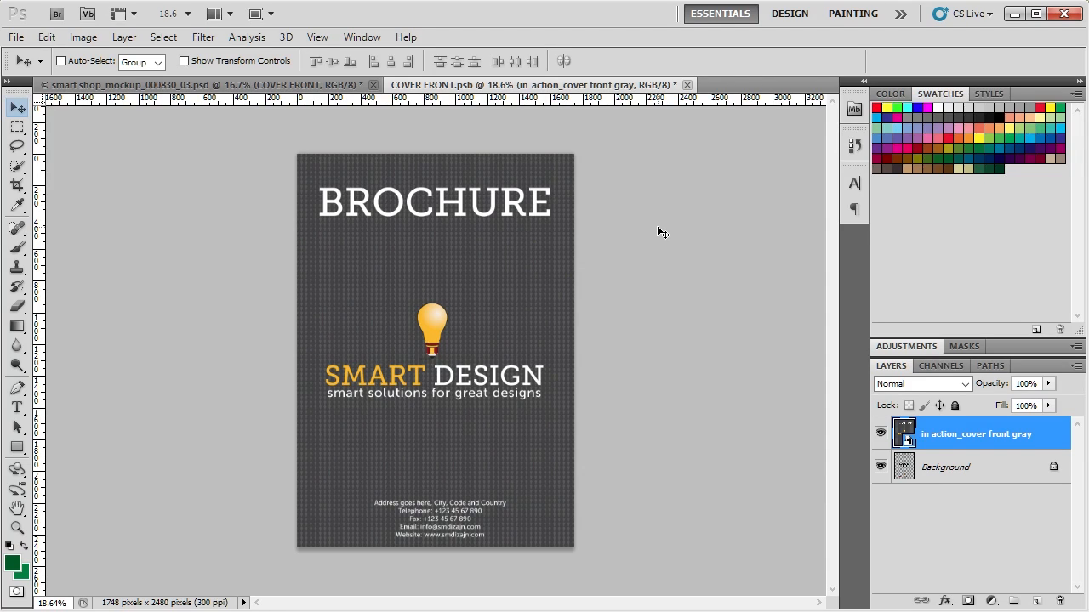
Turn off Resize Image During Place in the general preferences
key(ctrl+k)
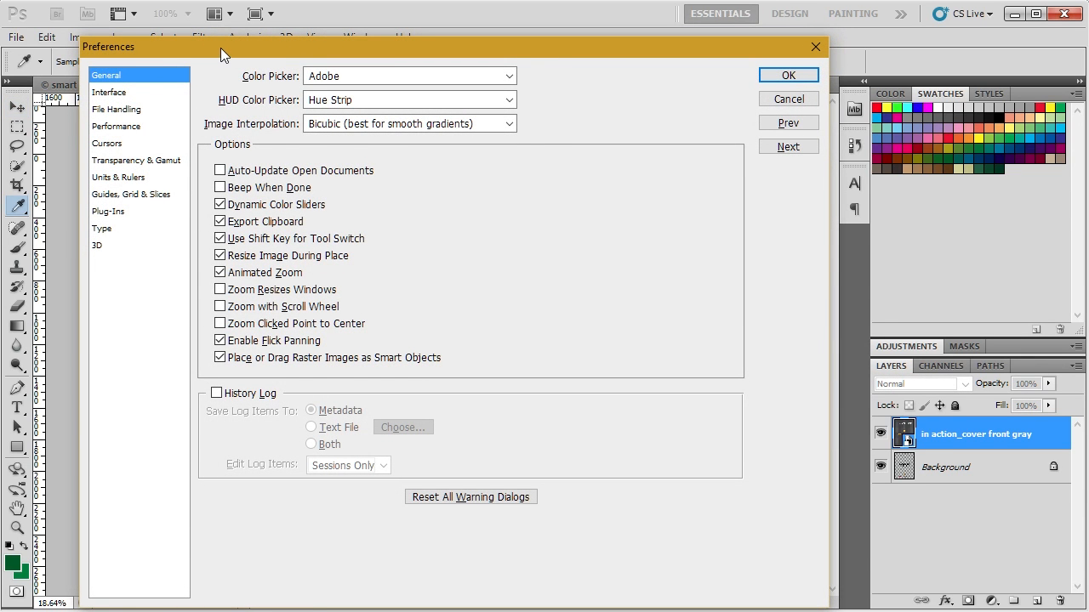
click(255, 260)
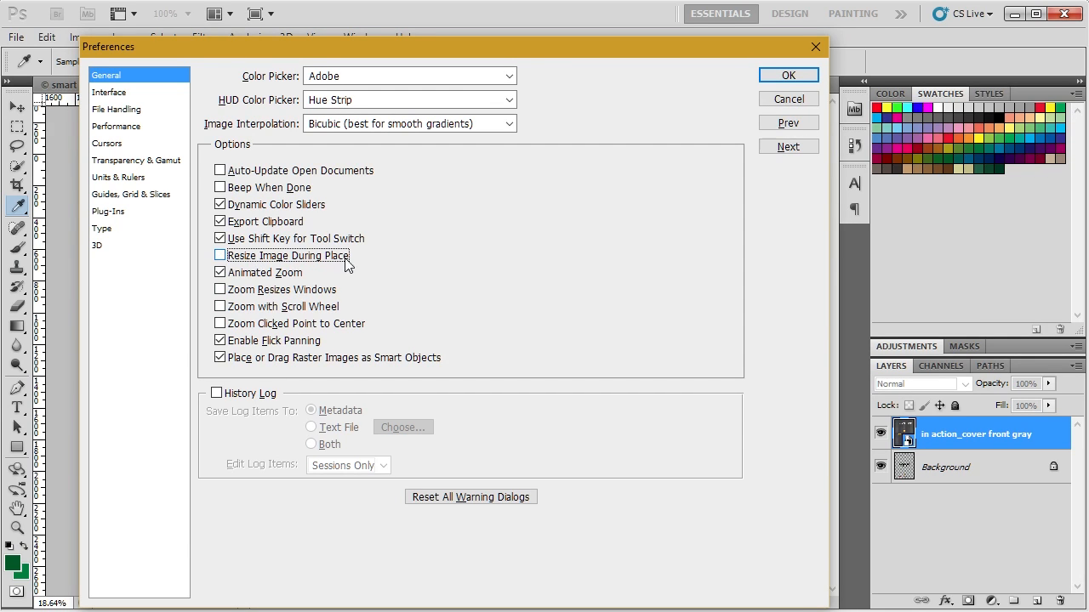
click(787, 74)
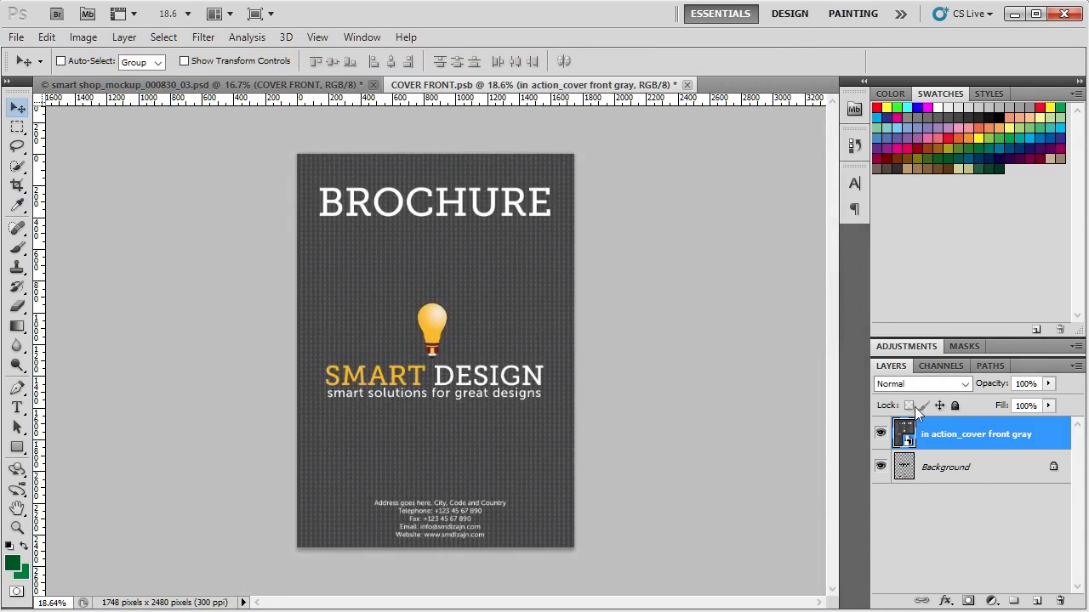
Delete the placed cover layer and place in action_cover front gray again at its original size
drag(984, 438, 1061, 602)
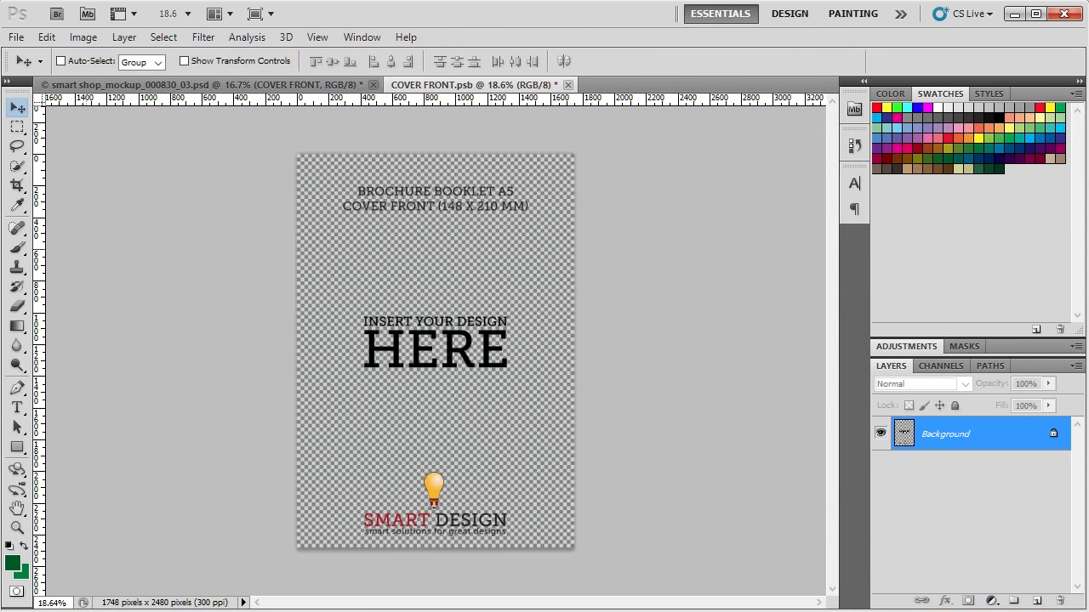
click(16, 37)
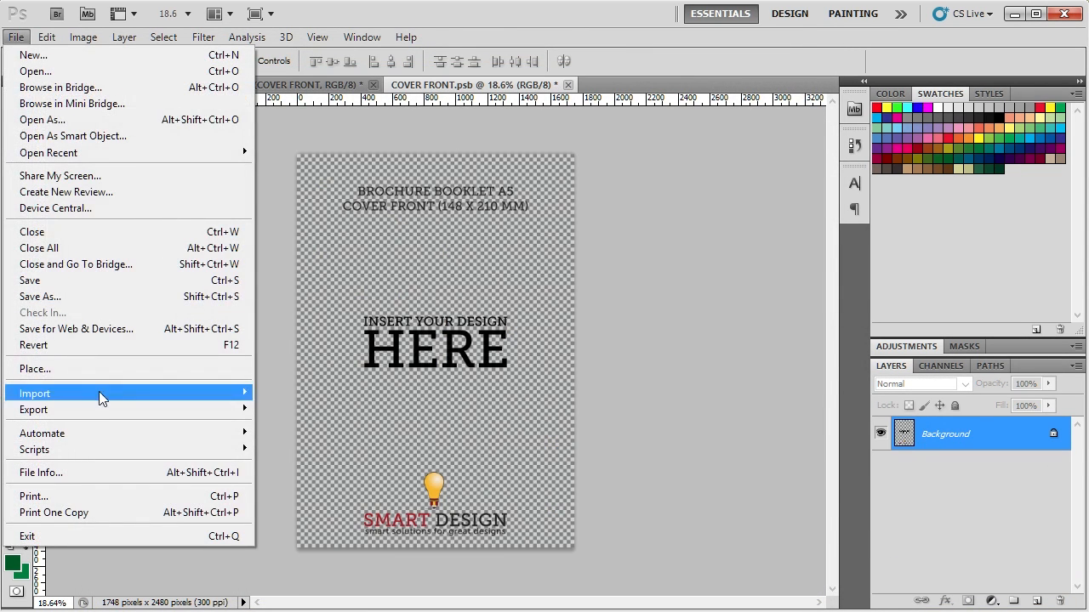
click(98, 370)
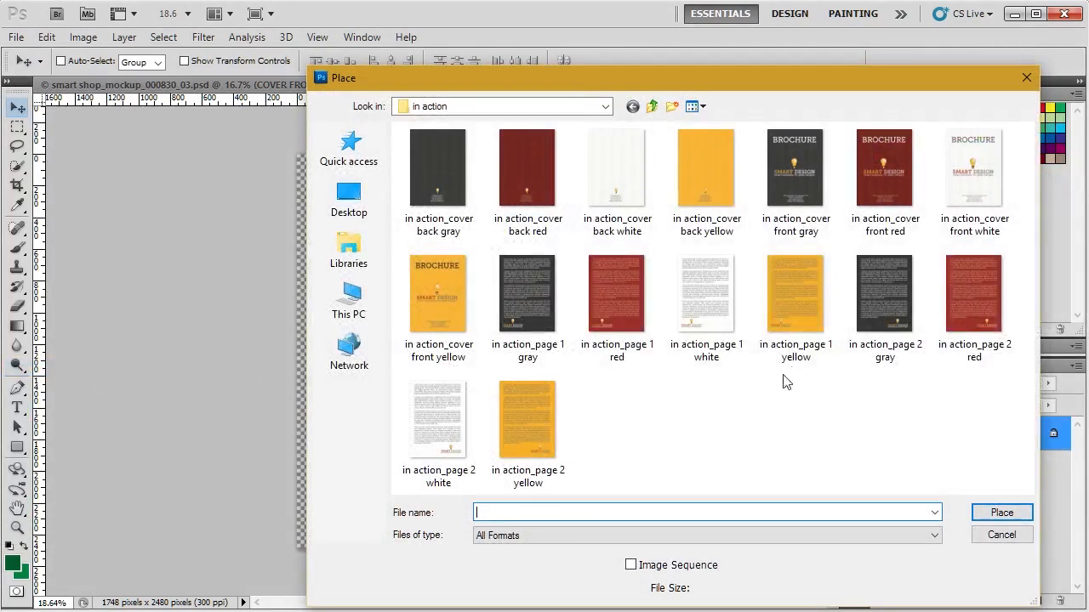
double_click(801, 160)
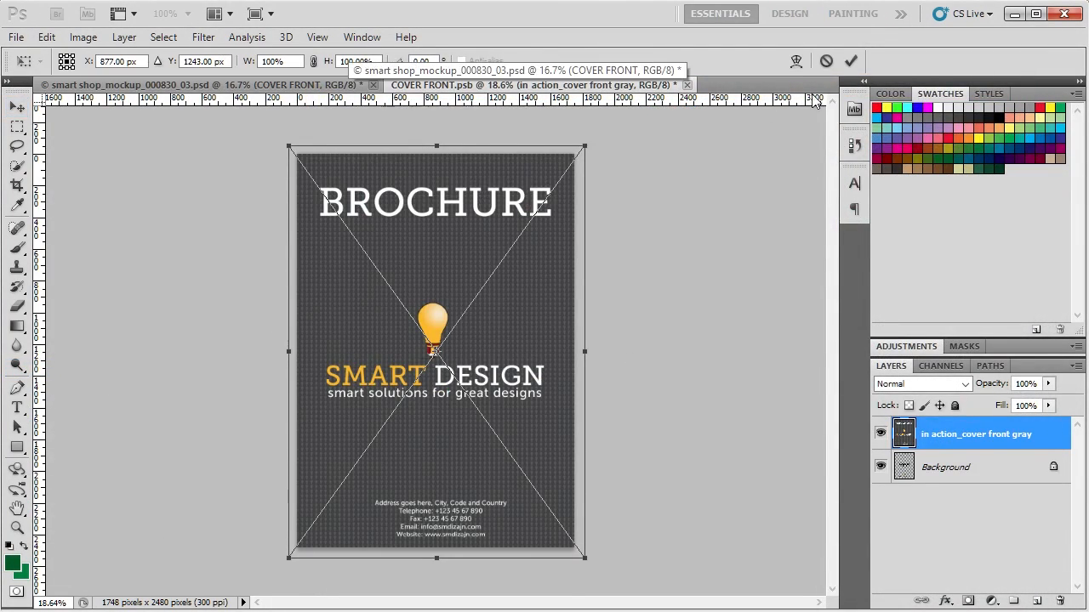
click(849, 62)
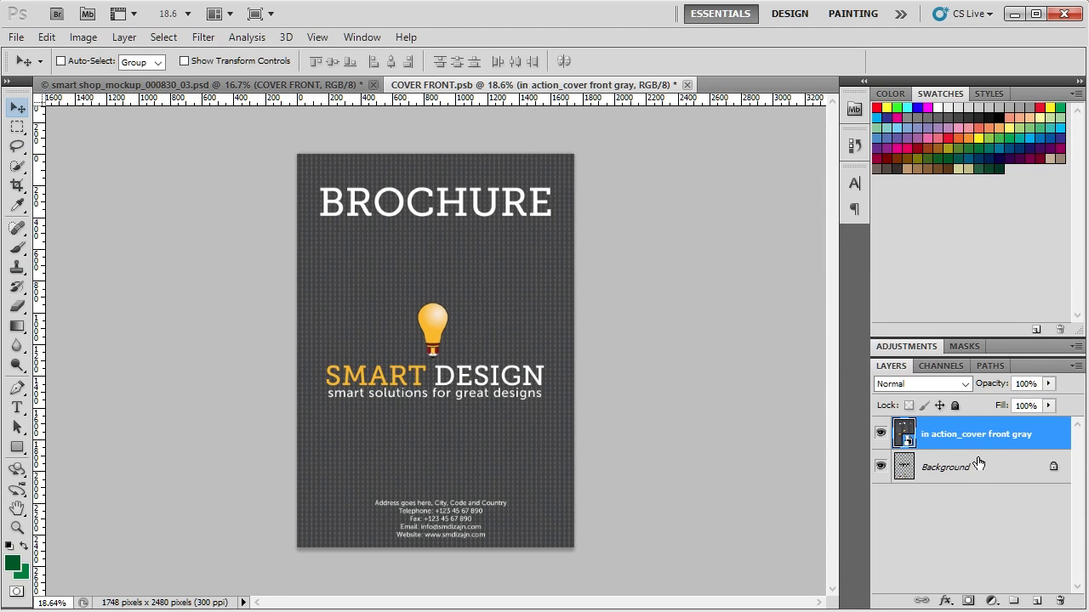
Merge the placed cover design down into the background layer, and save and close the COVER FRONT contents
click(123, 37)
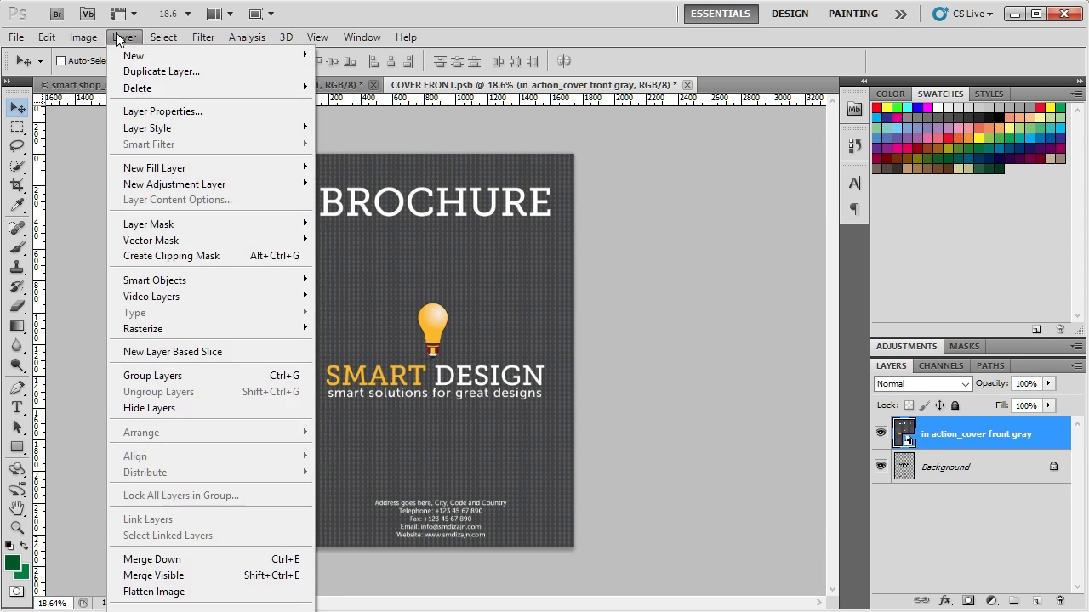
click(209, 554)
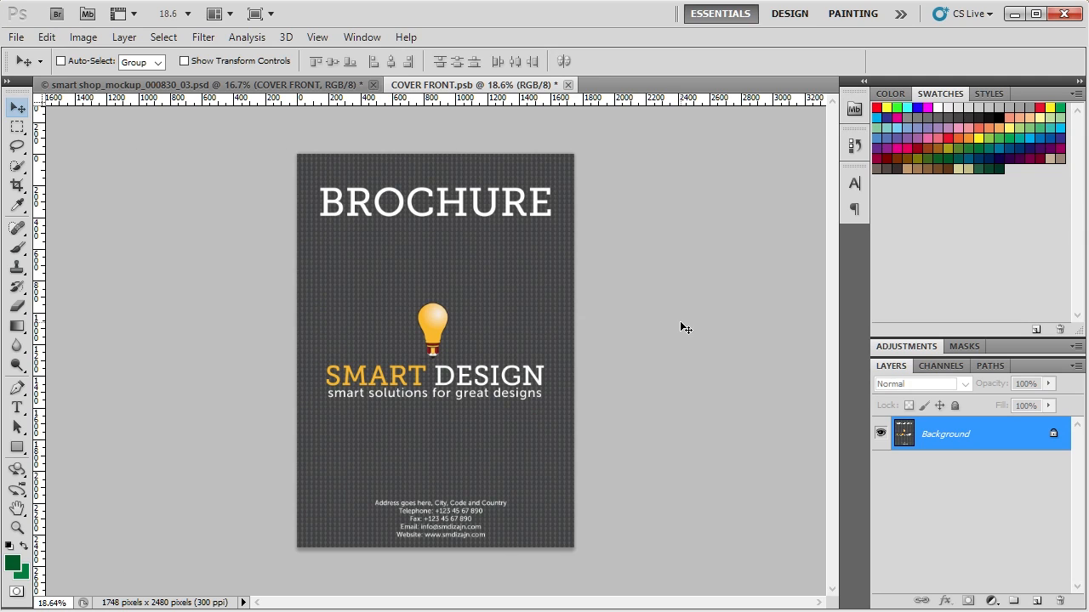
click(15, 39)
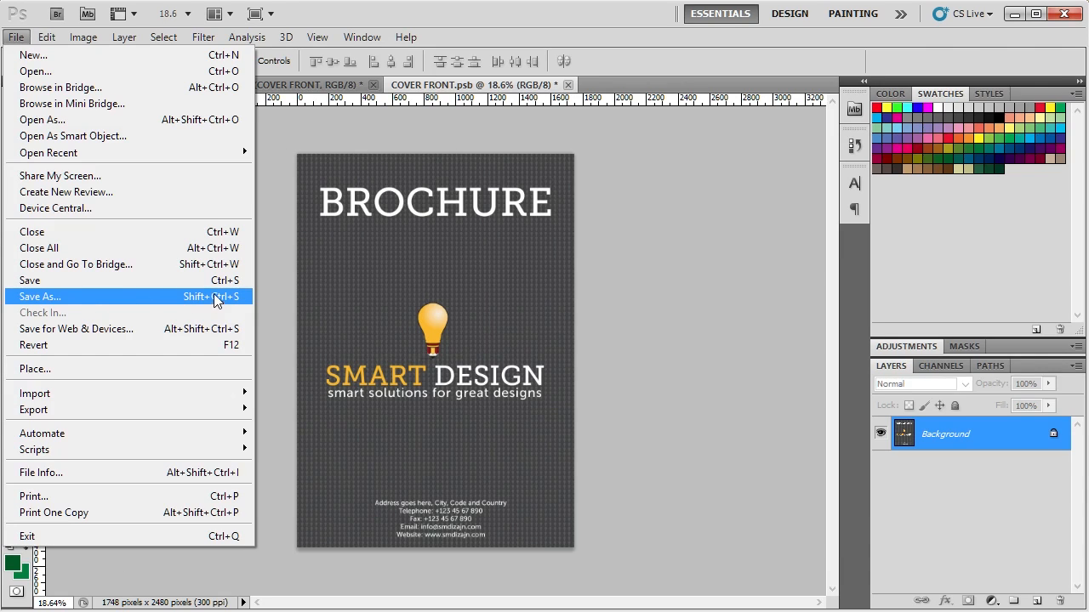
click(156, 285)
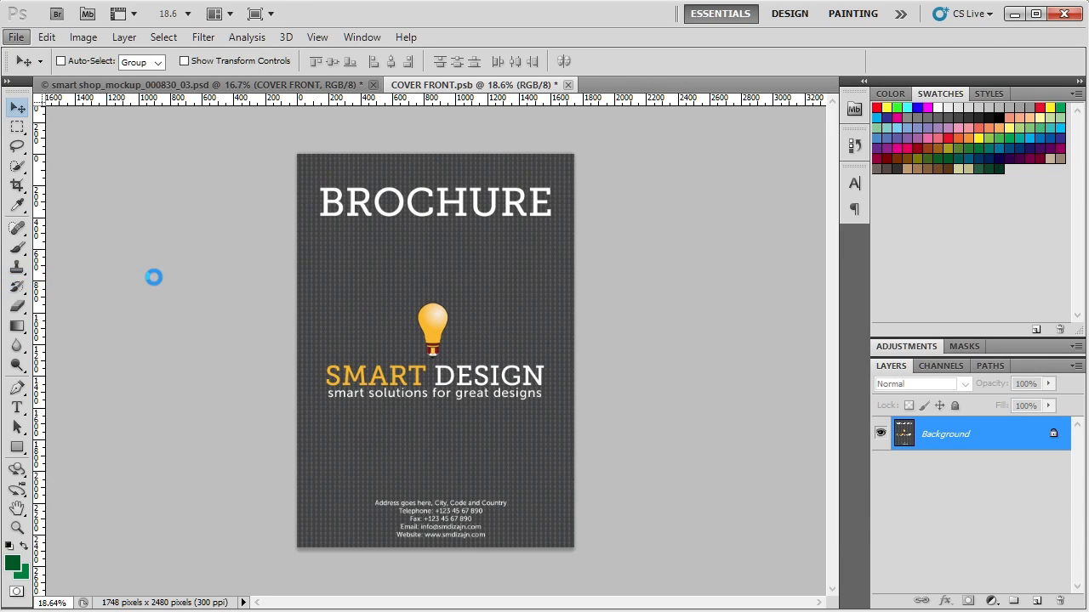
click(564, 85)
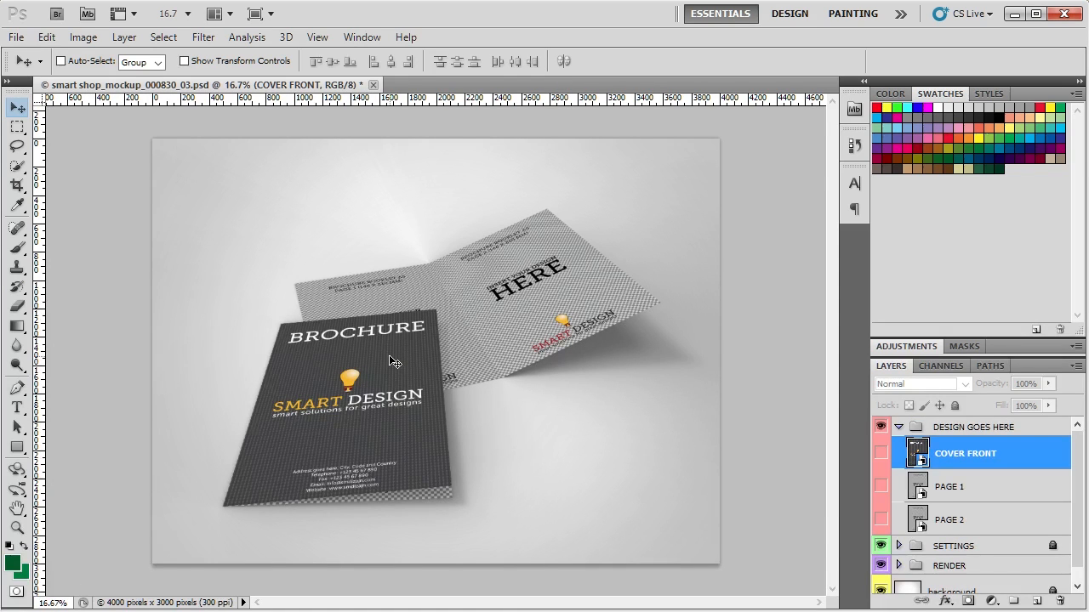
Open the contents of the PAGE 1 smart object for editing and accept the notice about saving
click(958, 489)
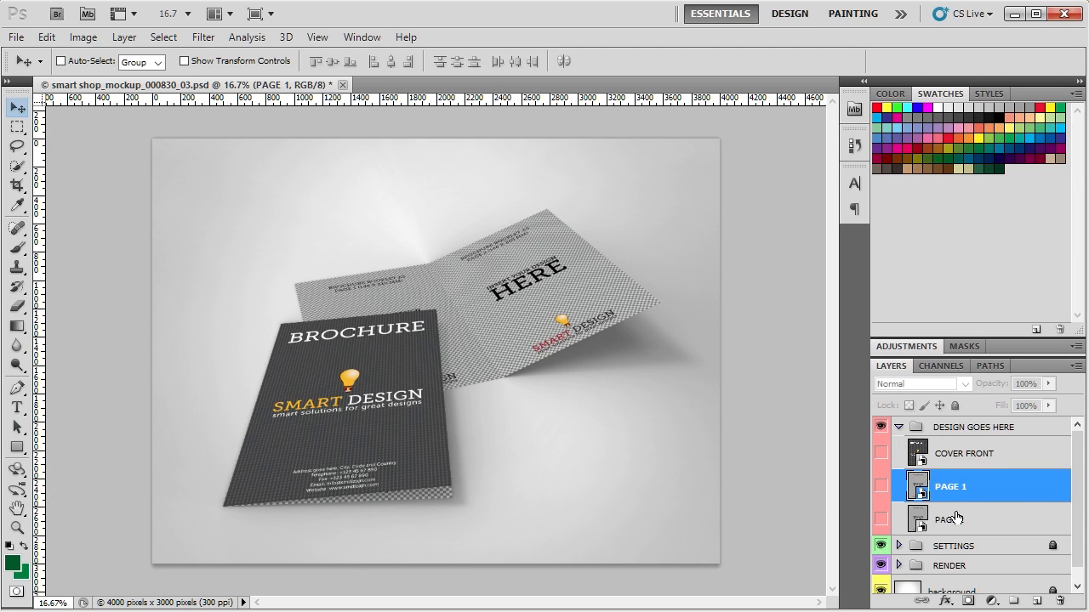
click(956, 517)
click(956, 497)
double_click(920, 484)
click(564, 272)
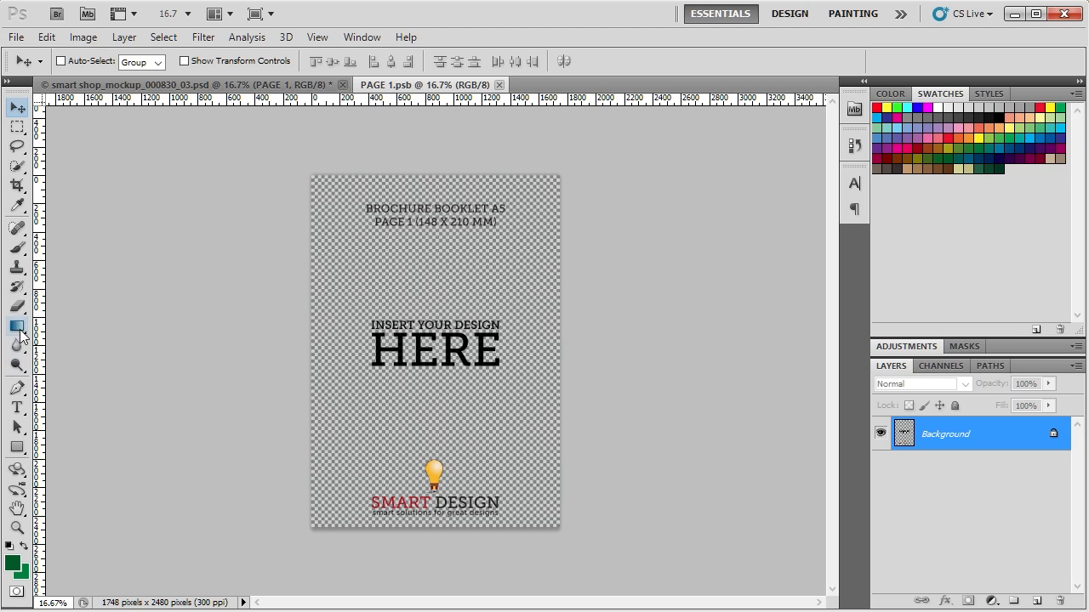
Draw a dark green rectangle across the middle of the page, extending past both side edges
click(18, 447)
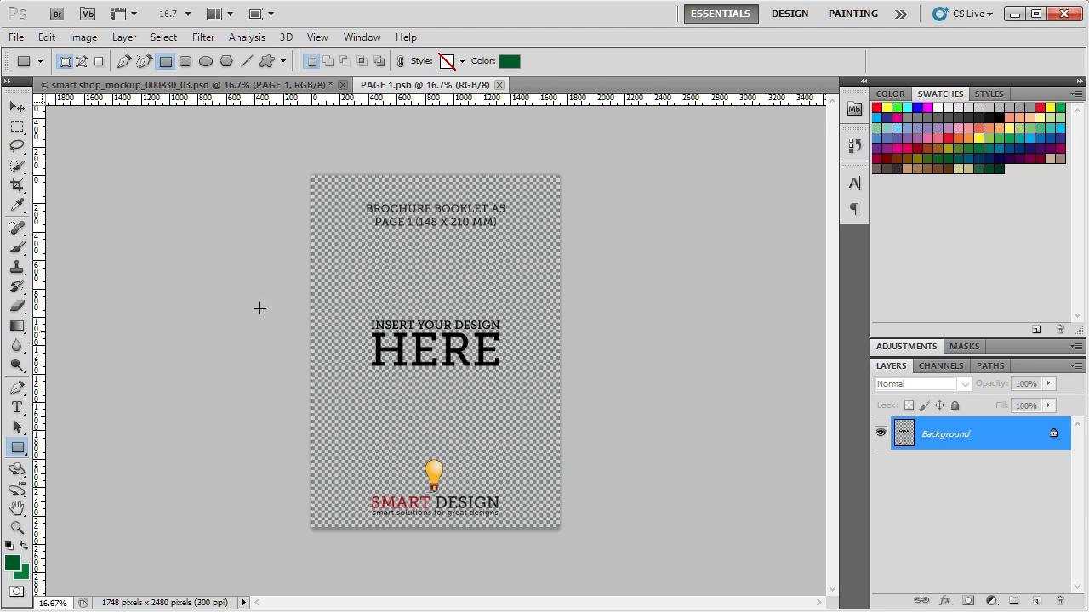
drag(289, 242, 612, 438)
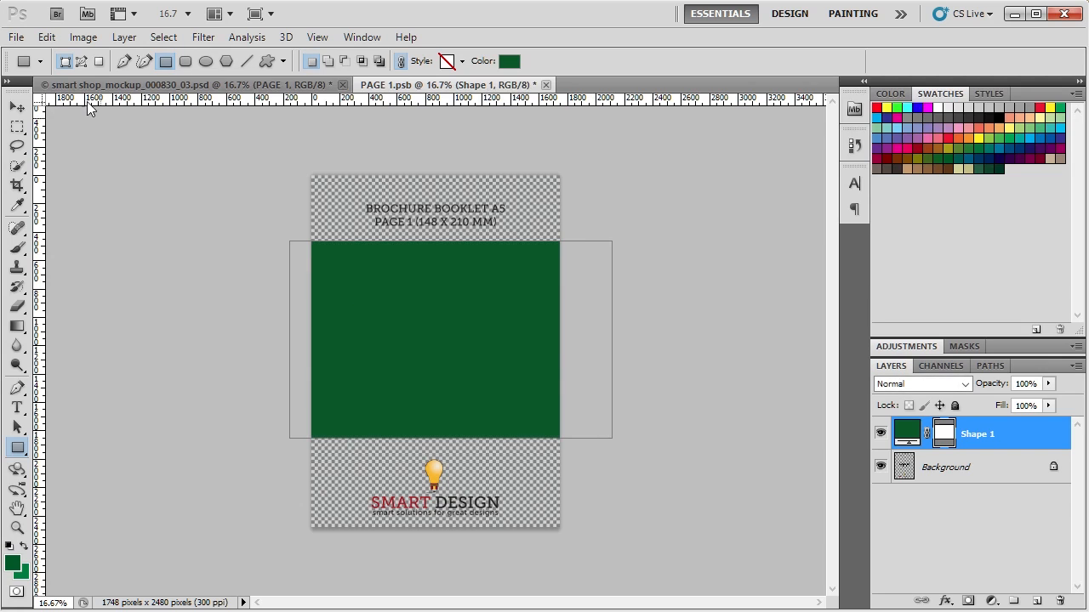
click(17, 106)
Save the PAGE 1 contents and close them to update the mockup
click(17, 37)
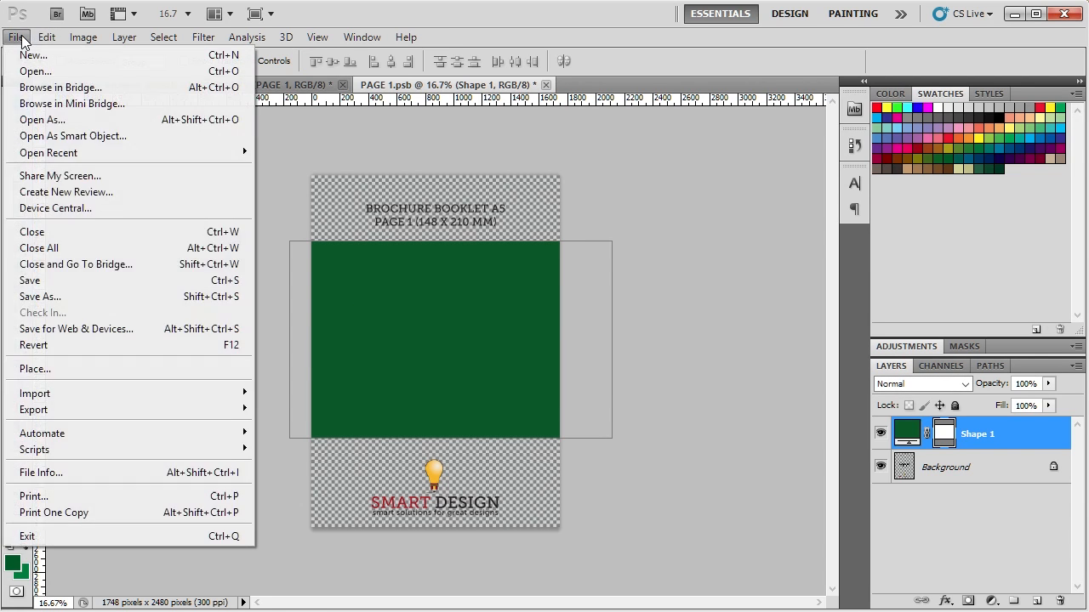
mouse_move(47, 38)
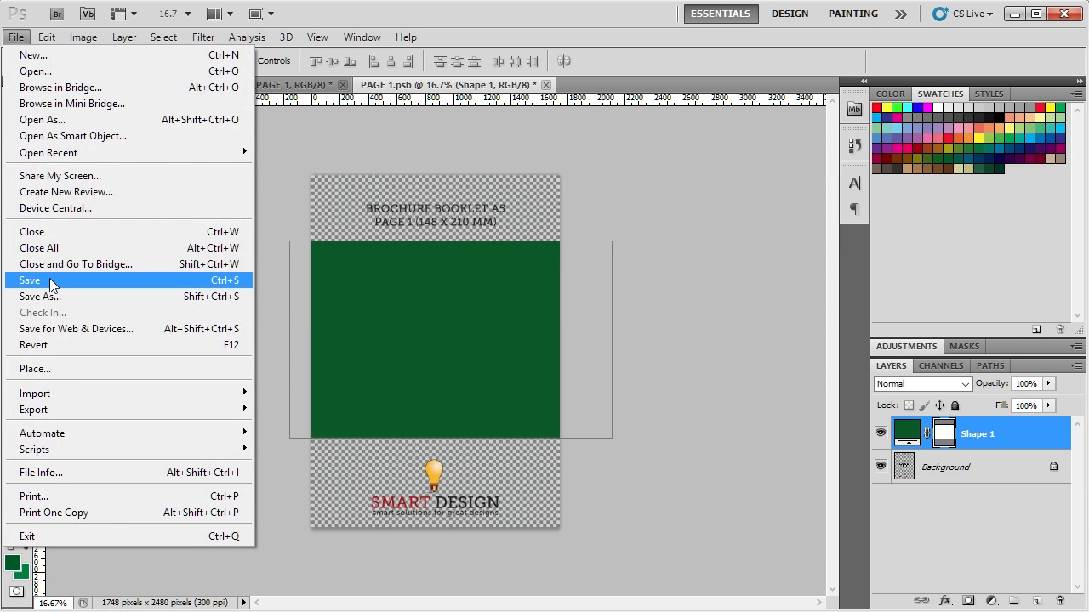
click(50, 280)
click(742, 133)
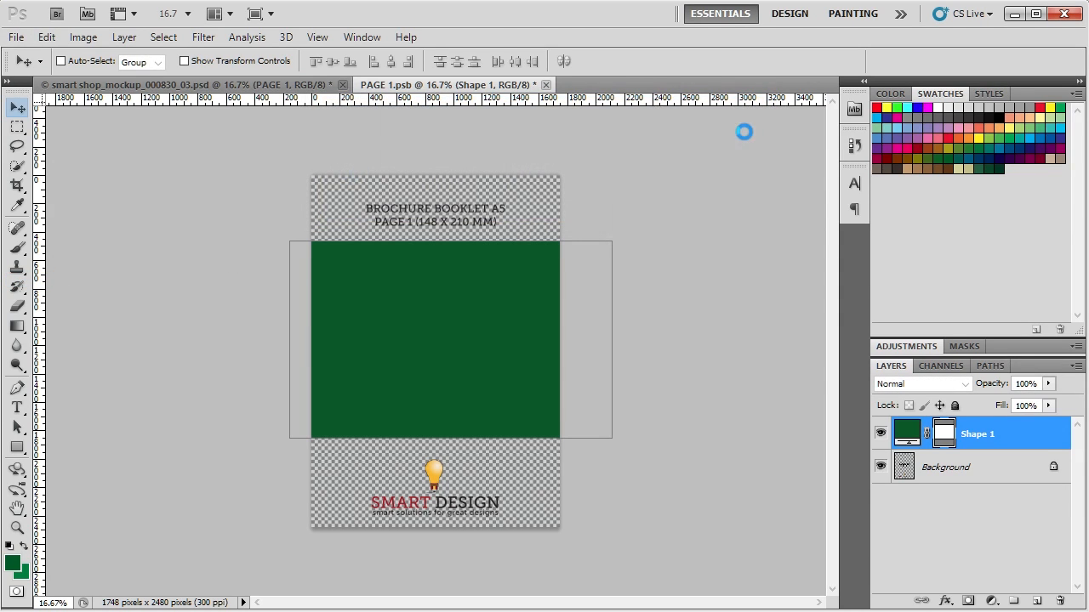
click(544, 84)
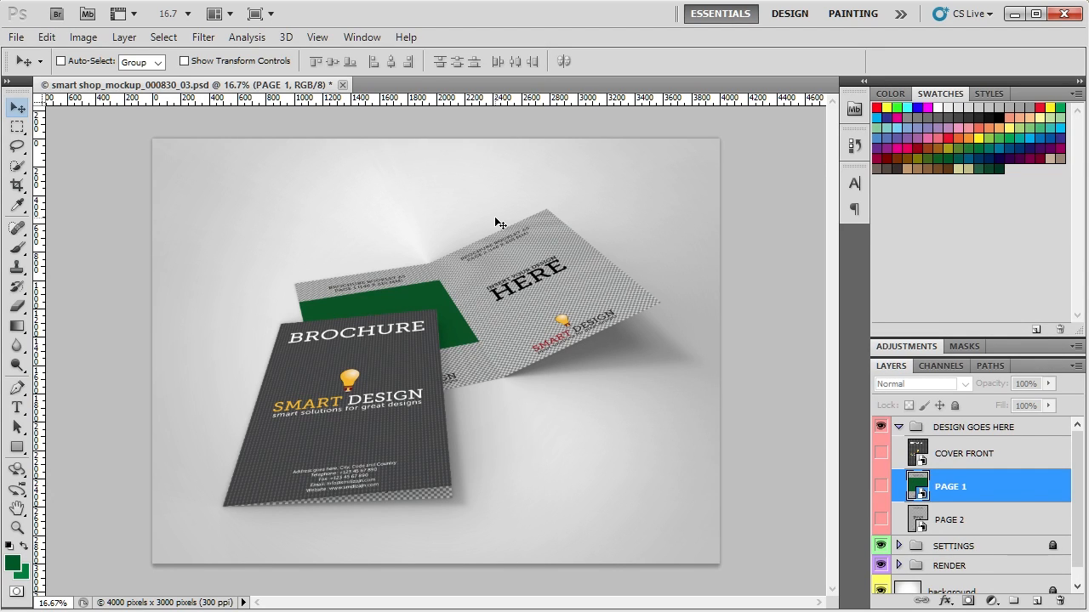
Review the PAGE 2, PAGE 1 and COVER FRONT smart object layers, and minimize the program window
click(1002, 515)
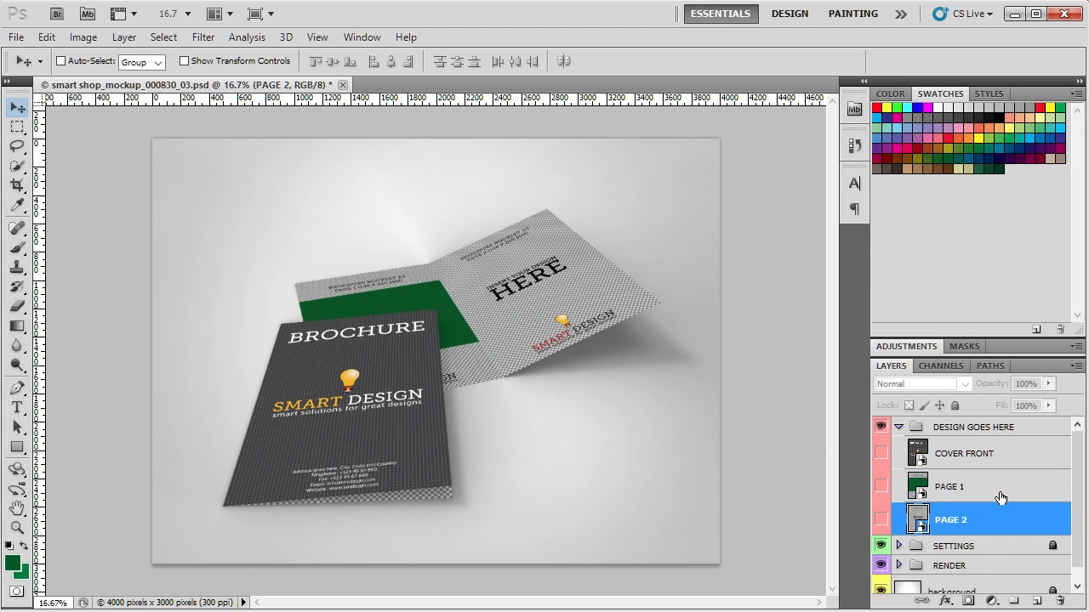
click(1000, 490)
click(1000, 458)
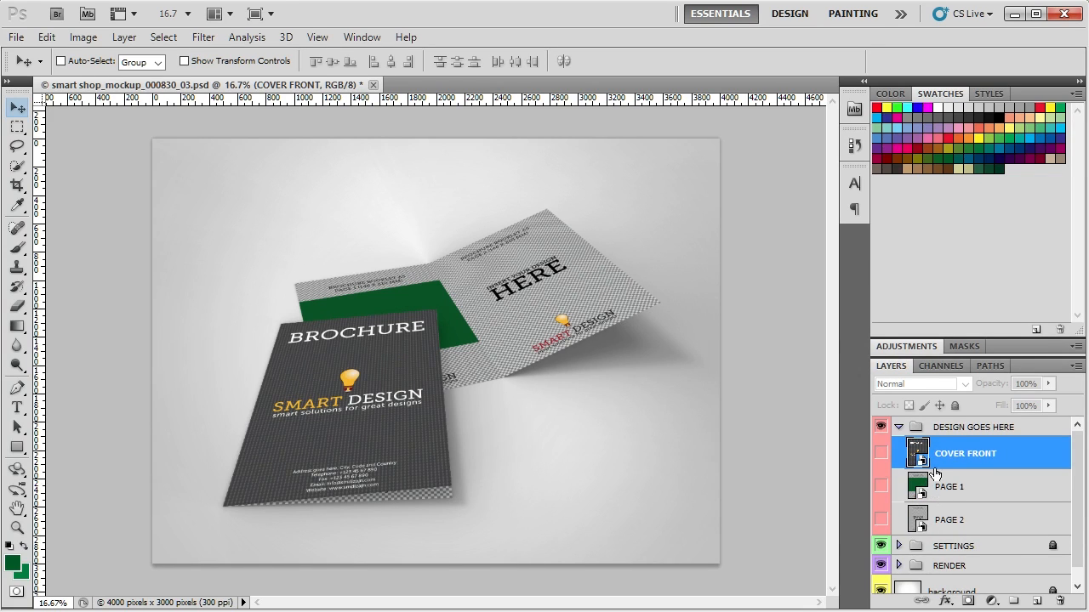
click(1015, 15)
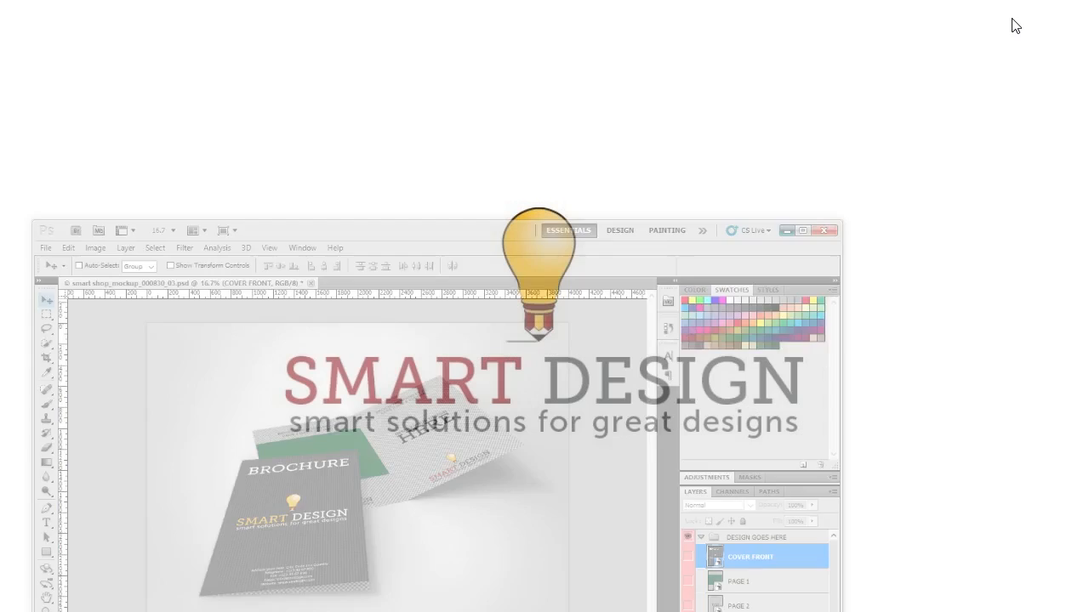